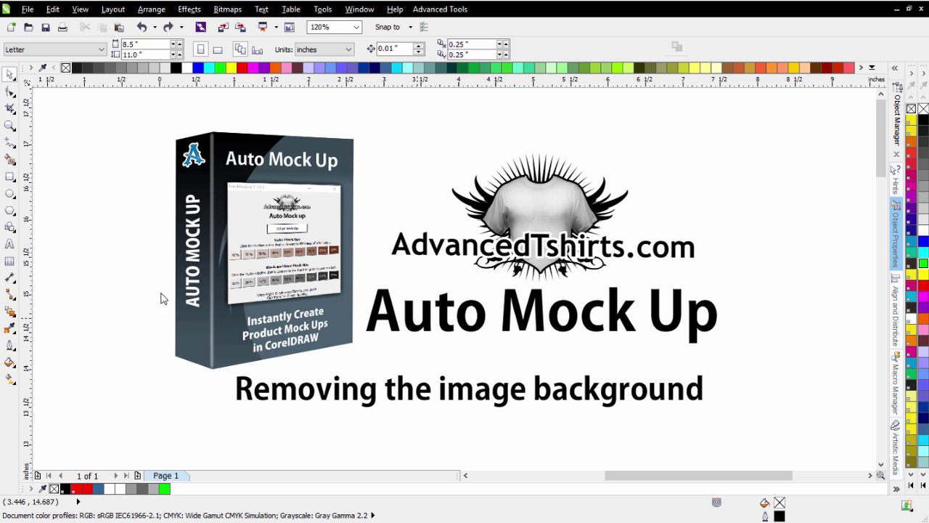
Step: Zoom out until the title graphic, the order-form flyer and the shirt mock-up are all visible
{"action": "left_click", "coordinate": [9, 125]}
{"action": "scroll", "coordinate": [518, 353], "scroll_direction": "down", "scroll_amount": 4}
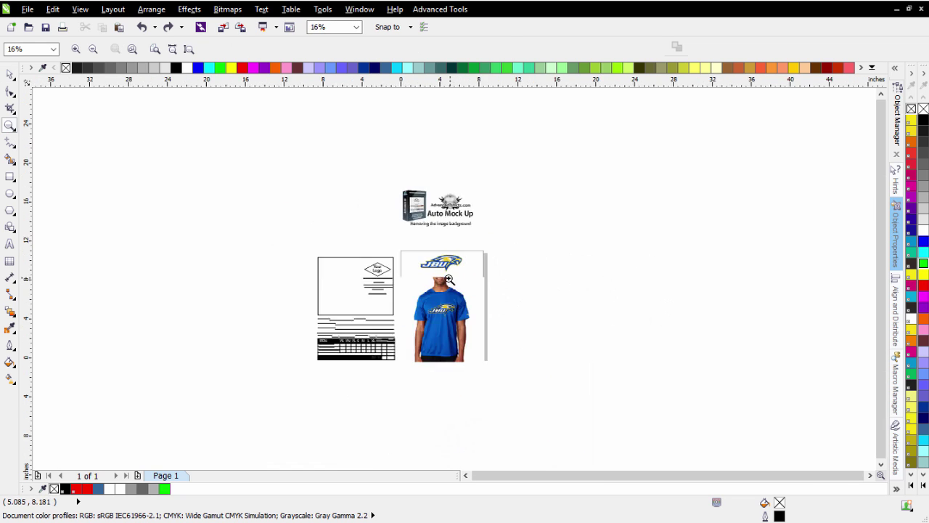
Step: Marquee-select the five objects that make up the shirt mock-up
{"action": "scroll", "coordinate": [454, 278], "scroll_direction": "up", "scroll_amount": 2}
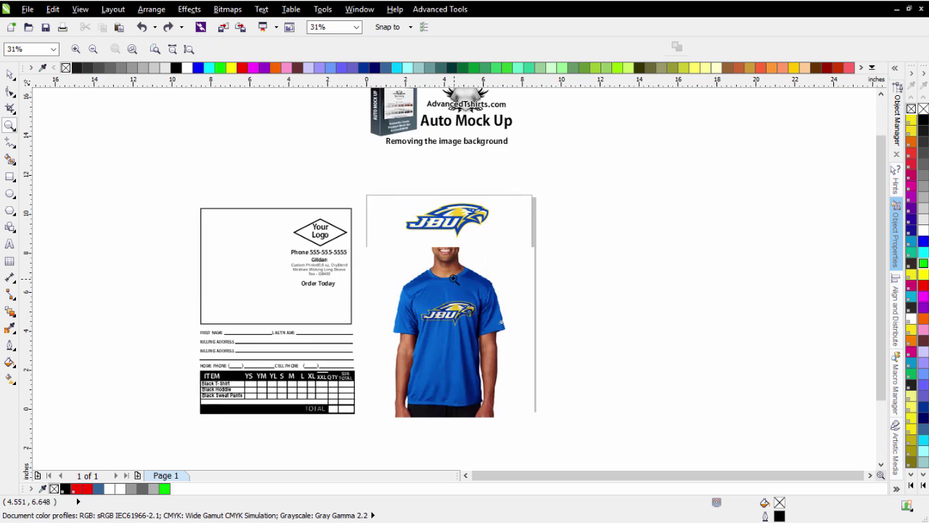
{"action": "left_click", "coordinate": [10, 74]}
{"action": "left_click_drag", "start_coordinate": [562, 234], "coordinate": [356, 450]}
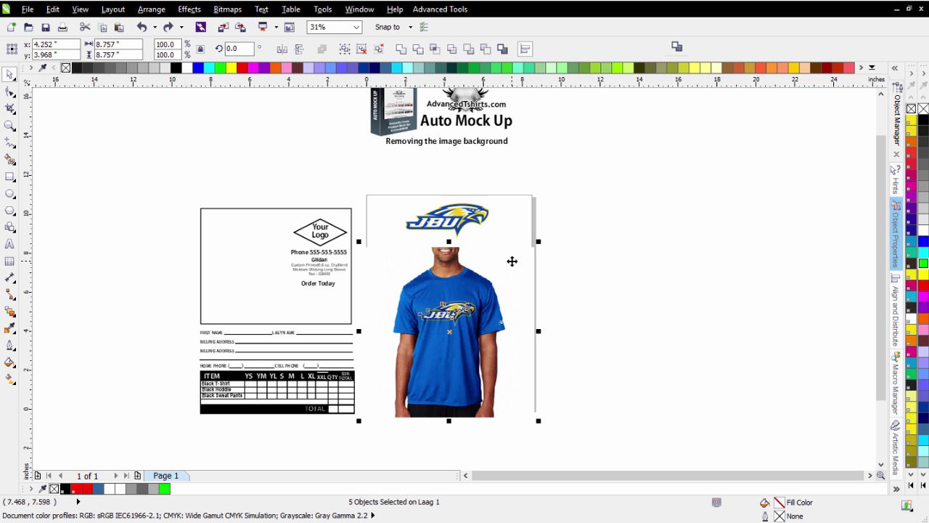
{"action": "left_click_drag", "start_coordinate": [565, 234], "coordinate": [371, 440]}
Step: Convert the selection to a 300 dpi RGB bitmap and open it in PHOTO-PAINT
{"action": "left_click", "coordinate": [228, 9]}
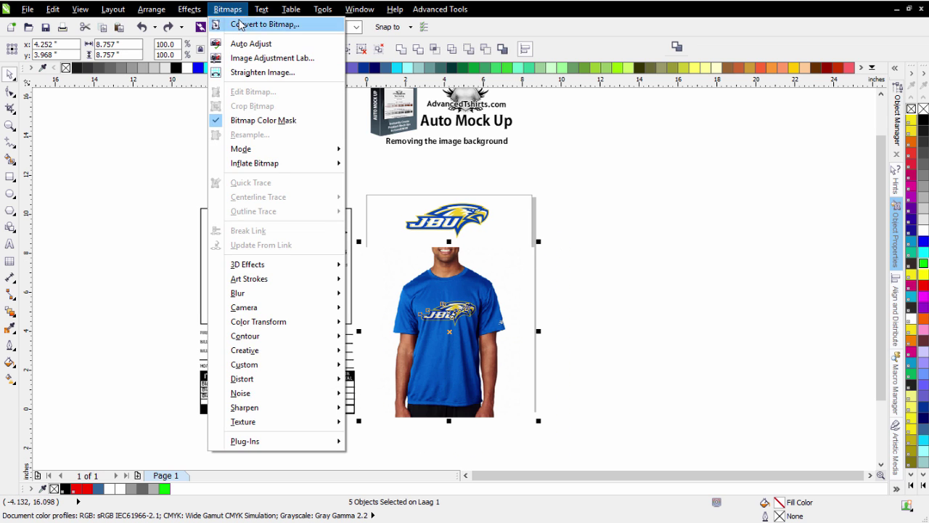
{"action": "left_click", "coordinate": [239, 24]}
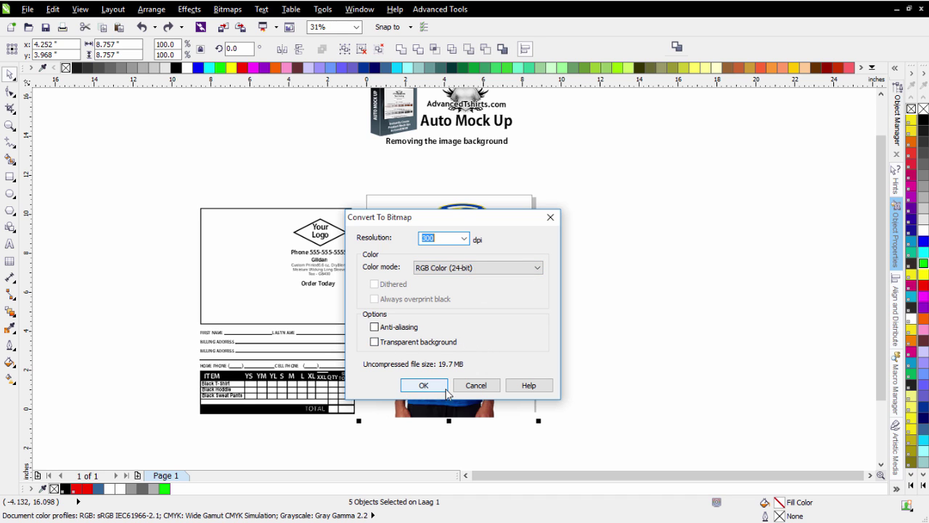
{"action": "left_click", "coordinate": [424, 385]}
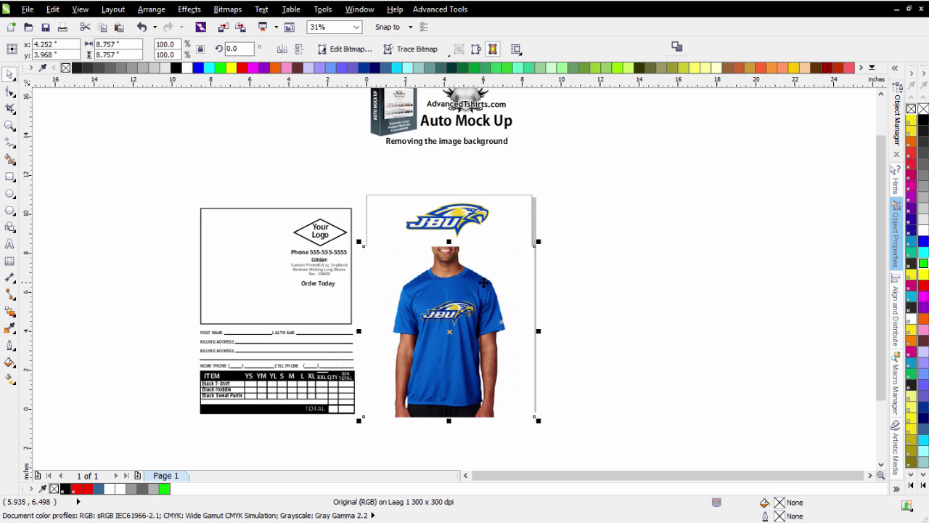
{"action": "left_click", "coordinate": [351, 51]}
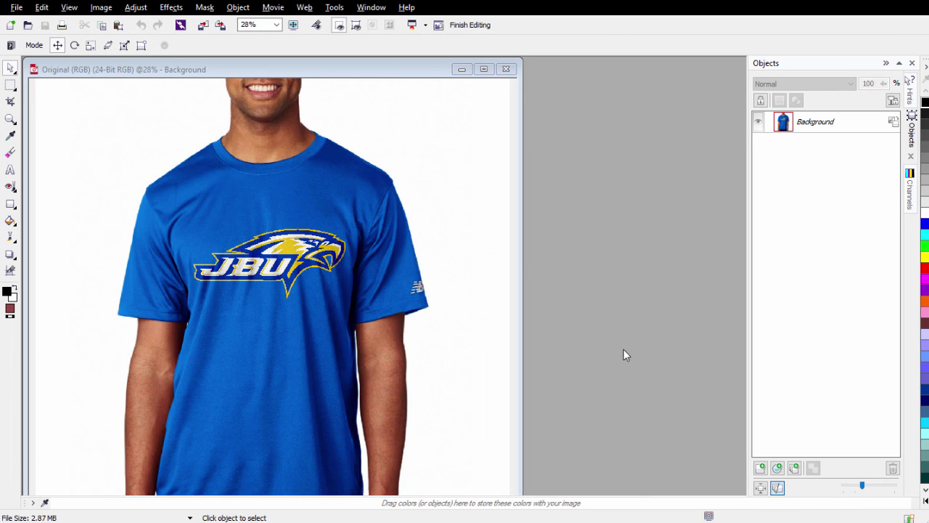
Step: Maximize the image window and zoom out to 25% to see the whole shirt
{"action": "left_click", "coordinate": [484, 69]}
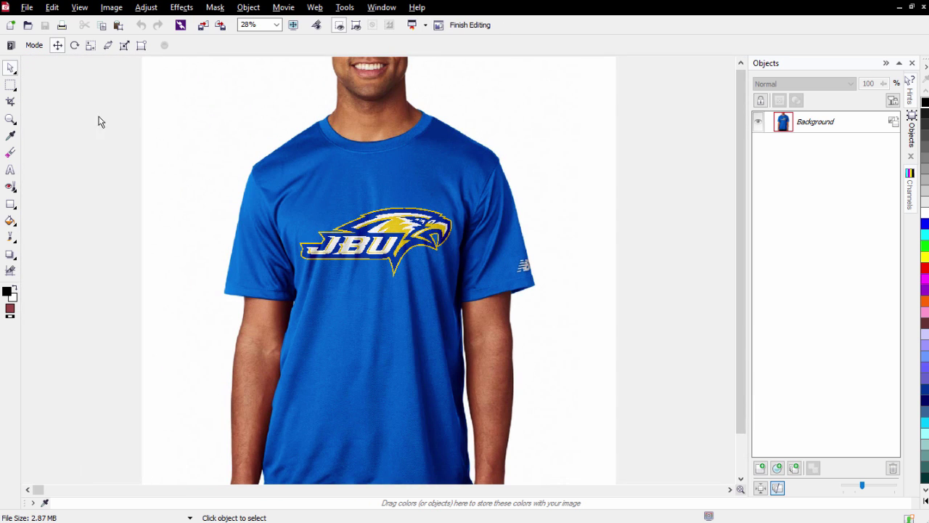
{"action": "left_click", "coordinate": [10, 118]}
{"action": "right_click", "coordinate": [341, 216]}
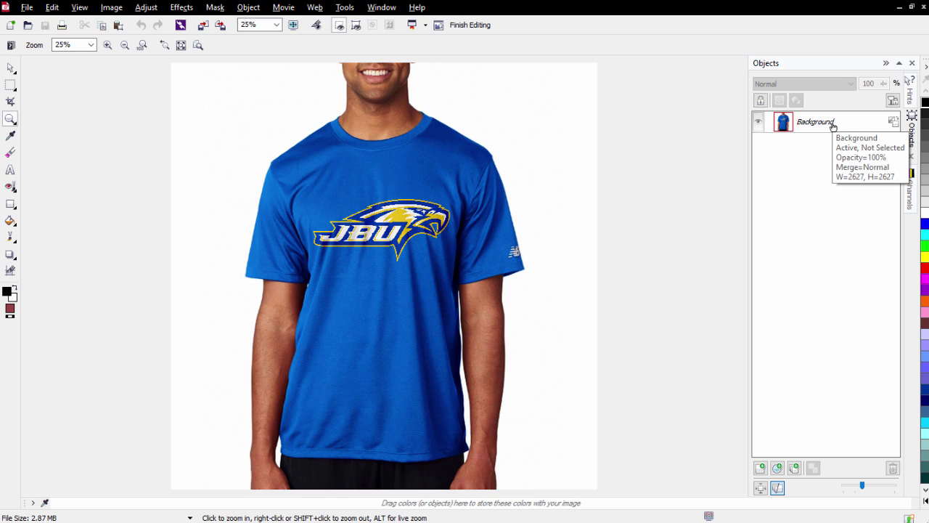
Step: Convert the Background to an object and add a new empty Object 2 beneath it
{"action": "left_click", "coordinate": [894, 124]}
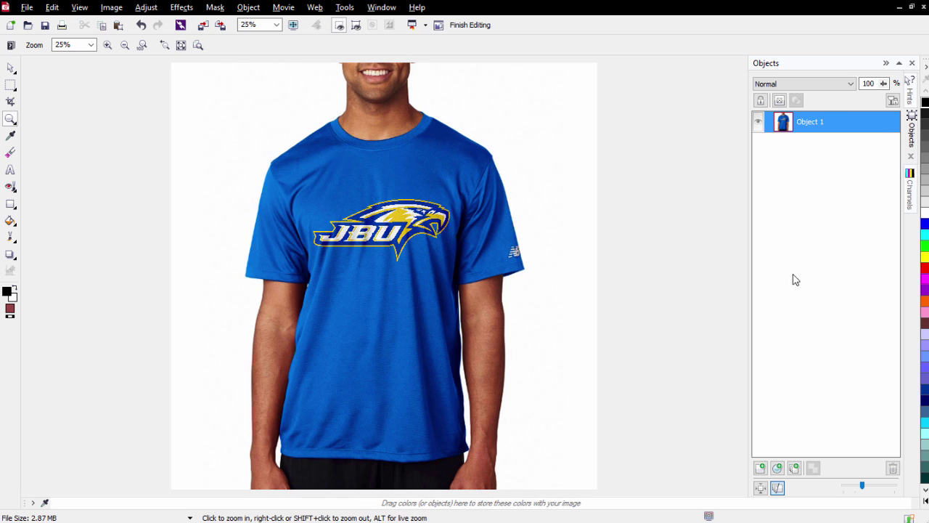
{"action": "left_click", "coordinate": [761, 469]}
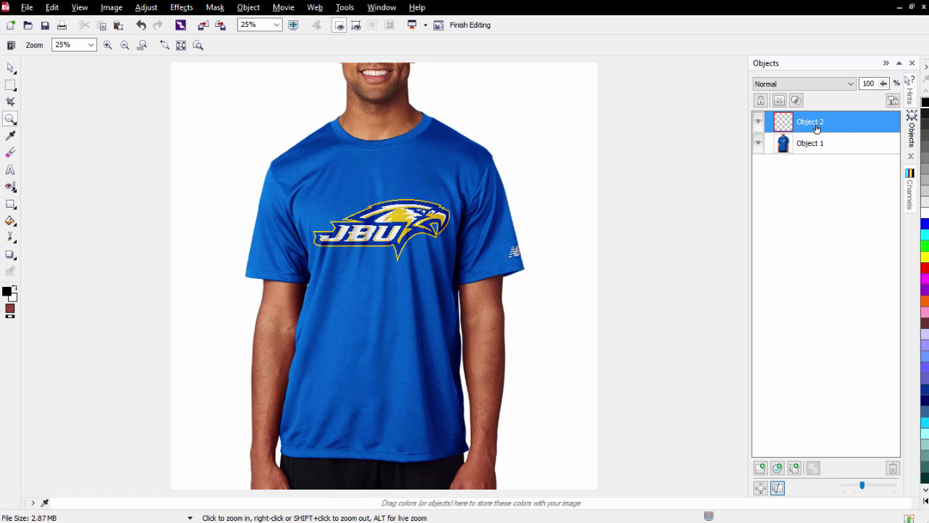
{"action": "left_click_drag", "start_coordinate": [815, 125], "coordinate": [814, 153]}
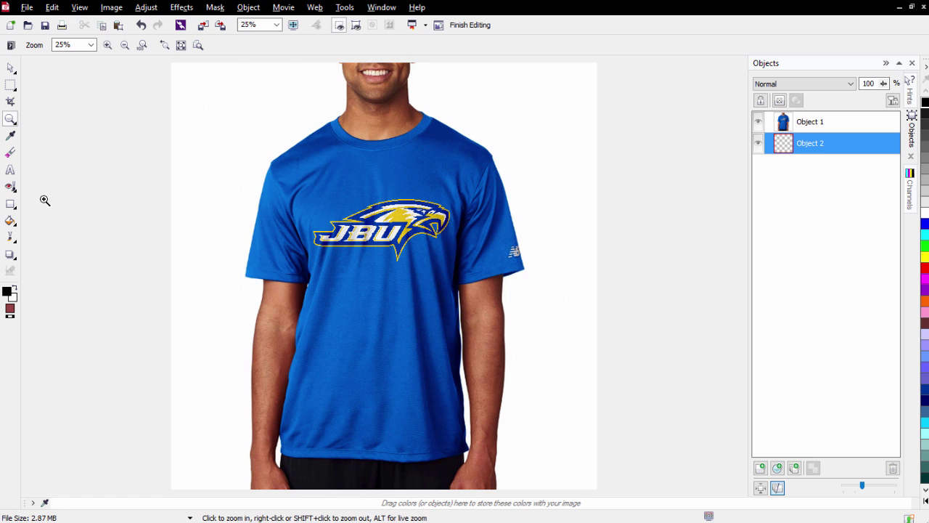
{"action": "left_click", "coordinate": [11, 221]}
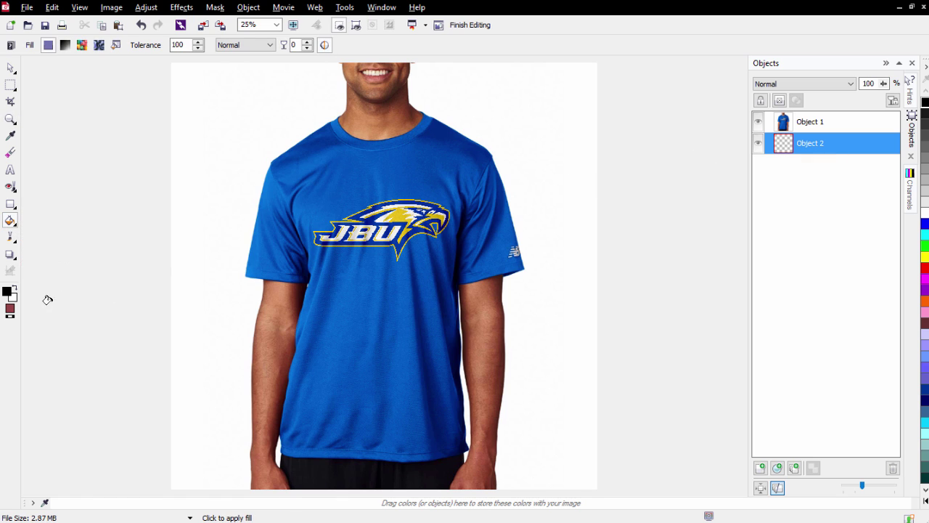
Step: Fill Object 2 with solid dark red RGB 150/69/69 (#964545), then reselect the shirt layer
{"action": "double_click", "coordinate": [10, 313]}
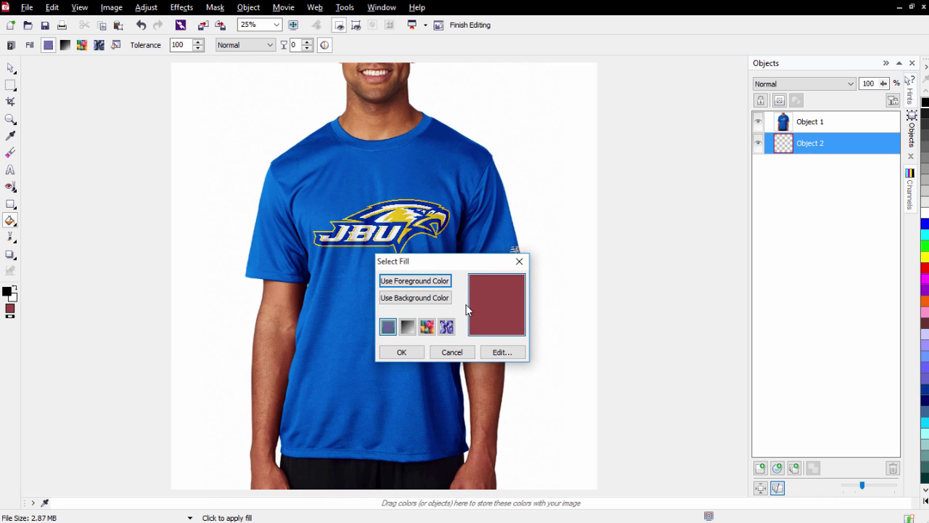
{"action": "left_click", "coordinate": [498, 352]}
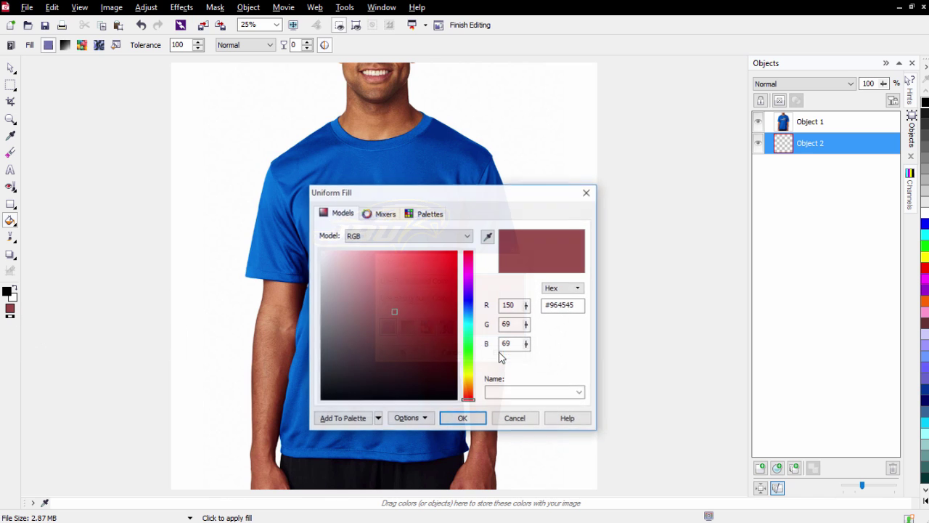
{"action": "left_click", "coordinate": [480, 421]}
{"action": "left_click", "coordinate": [405, 351]}
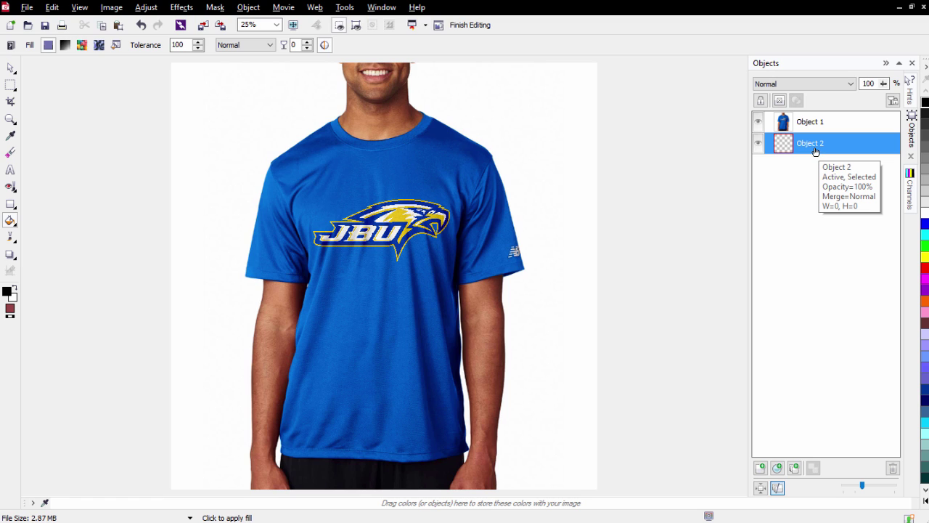
{"action": "left_click", "coordinate": [551, 183]}
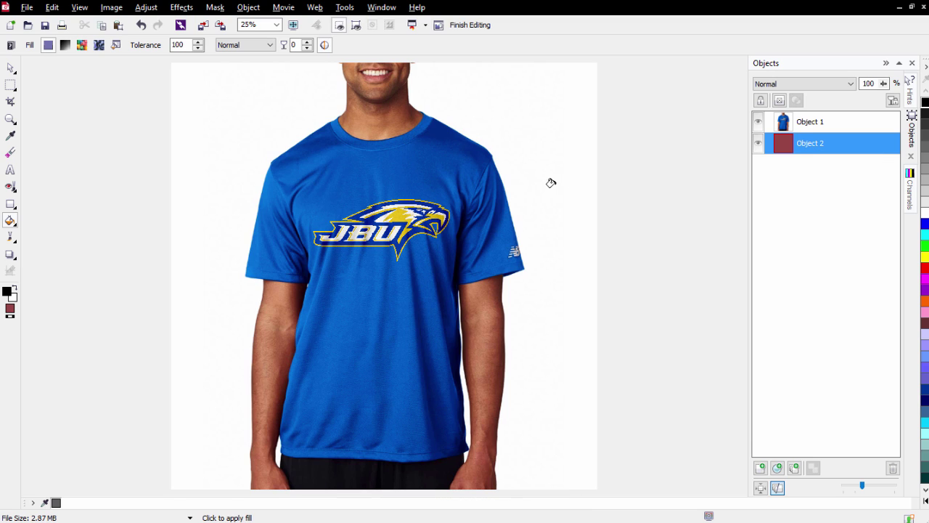
{"action": "left_click", "coordinate": [811, 127]}
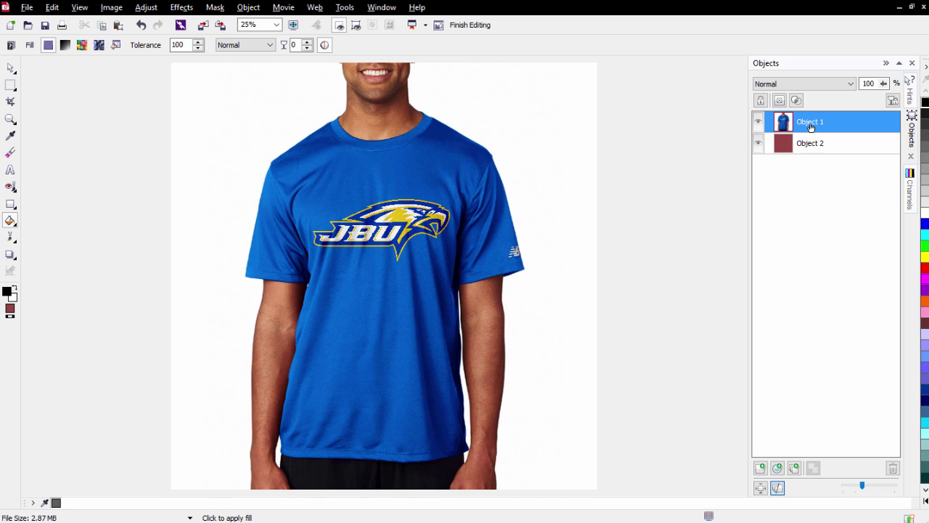
Step: Magic-wand mask the white backdrop at tolerance 13, adding the shirt-to-arm gap with Shift
{"action": "left_click", "coordinate": [14, 88]}
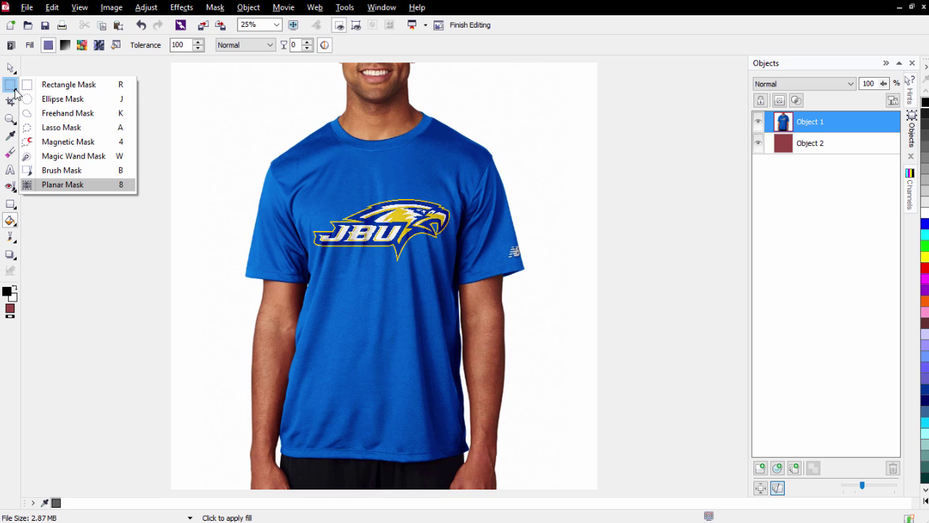
{"action": "left_click", "coordinate": [55, 155]}
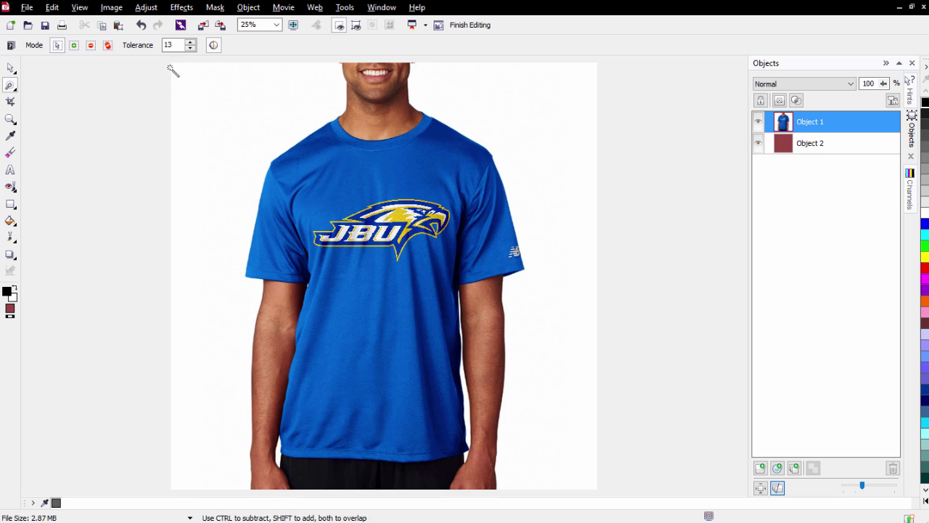
{"action": "left_click", "coordinate": [249, 138]}
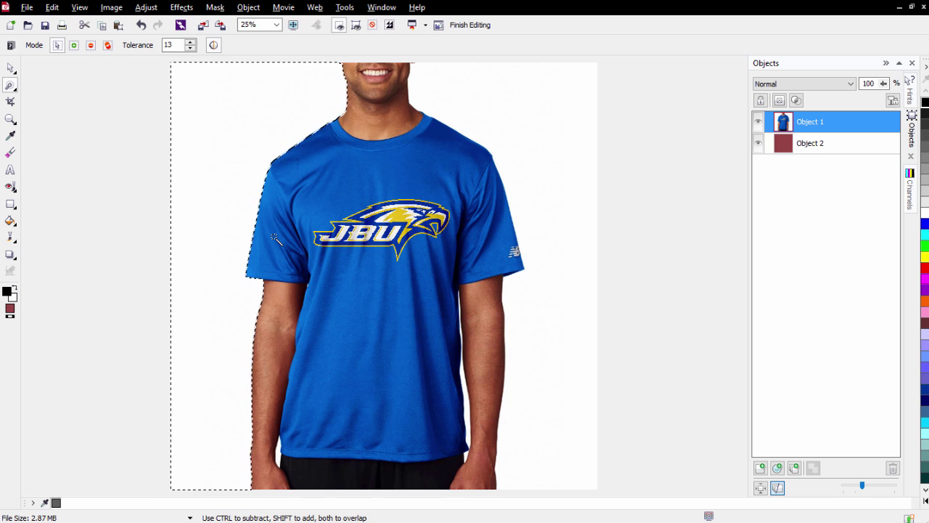
{"action": "key", "text": "shift"}
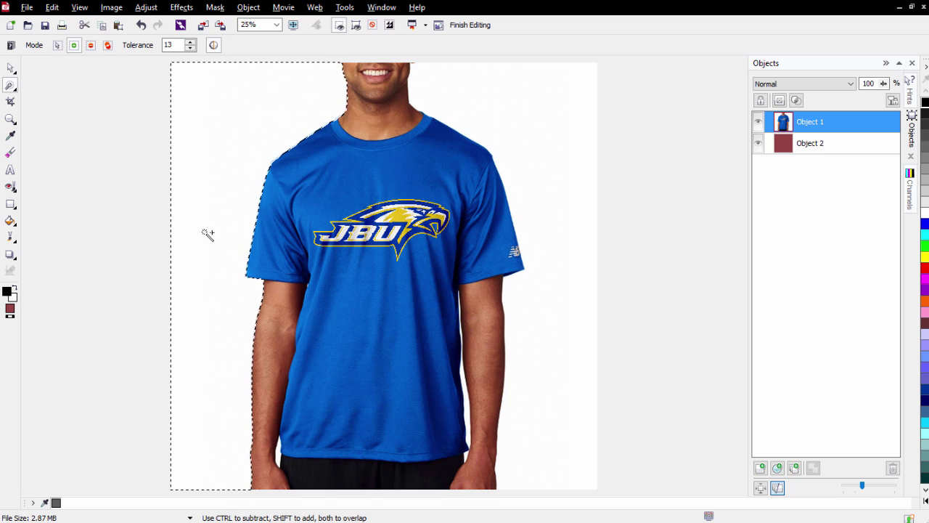
{"action": "key", "text": "shift"}
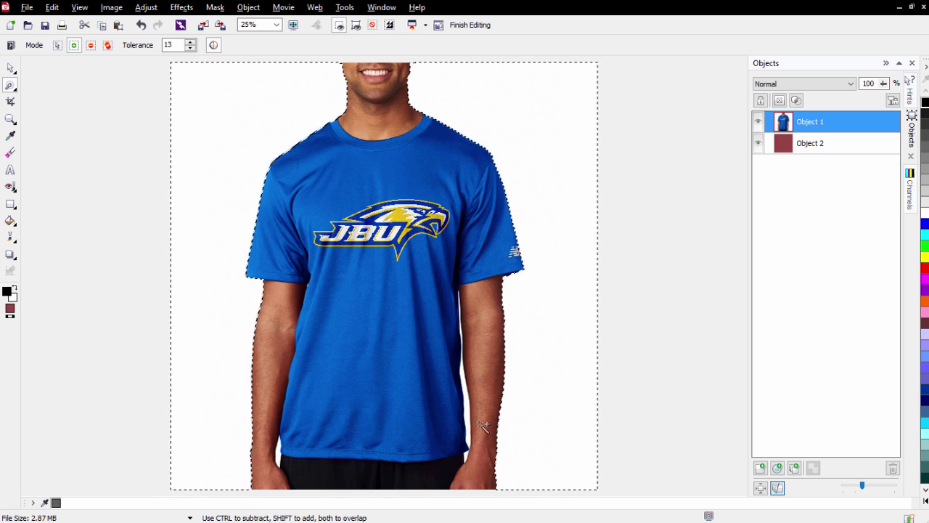
{"action": "scroll", "coordinate": [469, 404], "scroll_direction": "up", "scroll_amount": 1}
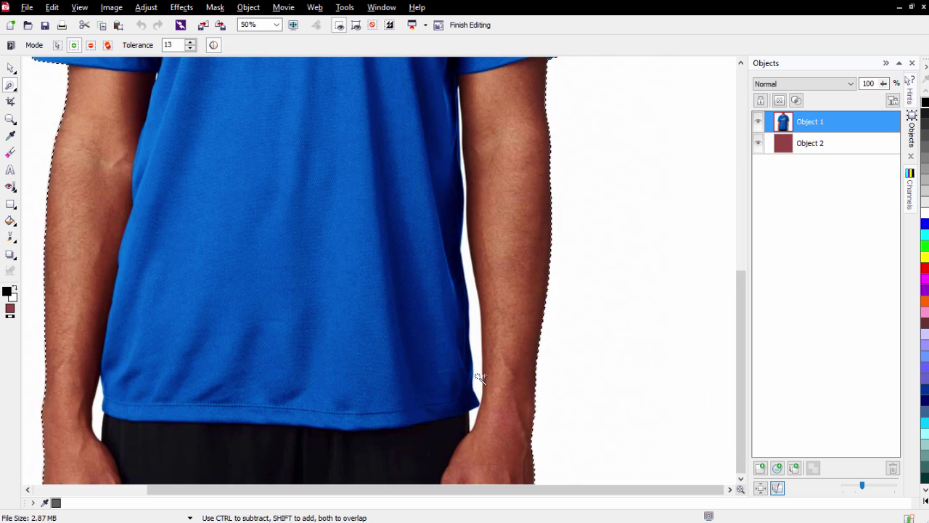
{"action": "left_click", "coordinate": [479, 377], "text": "shift"}
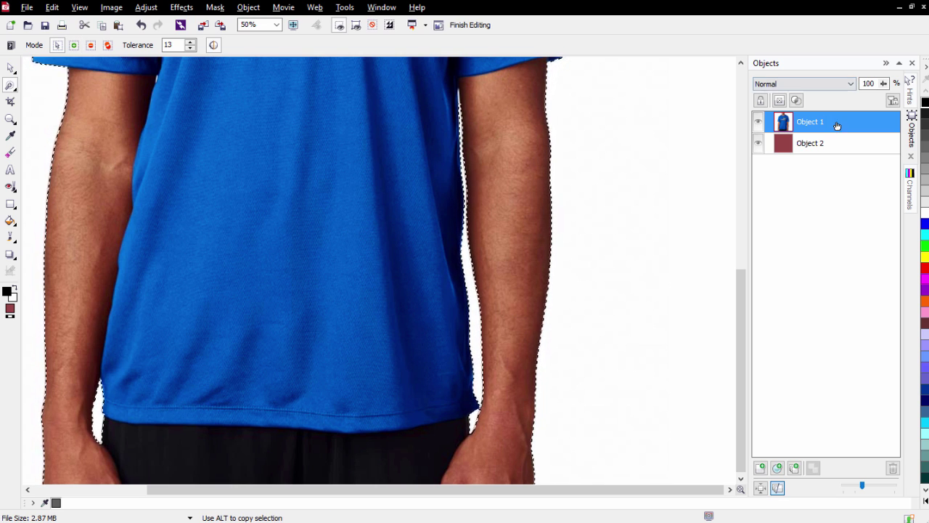
{"action": "left_click", "coordinate": [11, 71]}
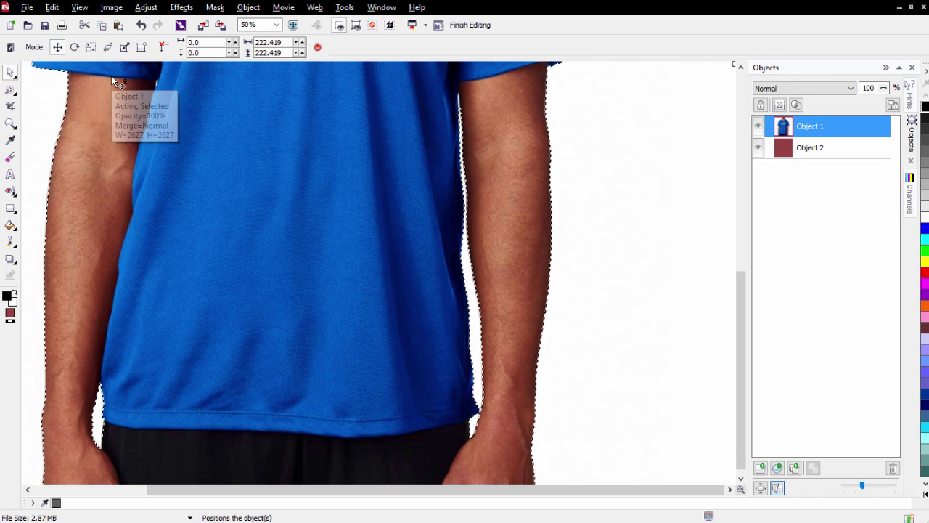
Step: Undo the accidental photo deletion, then delete the masked white background so red shows through
{"action": "key", "text": "Delete"}
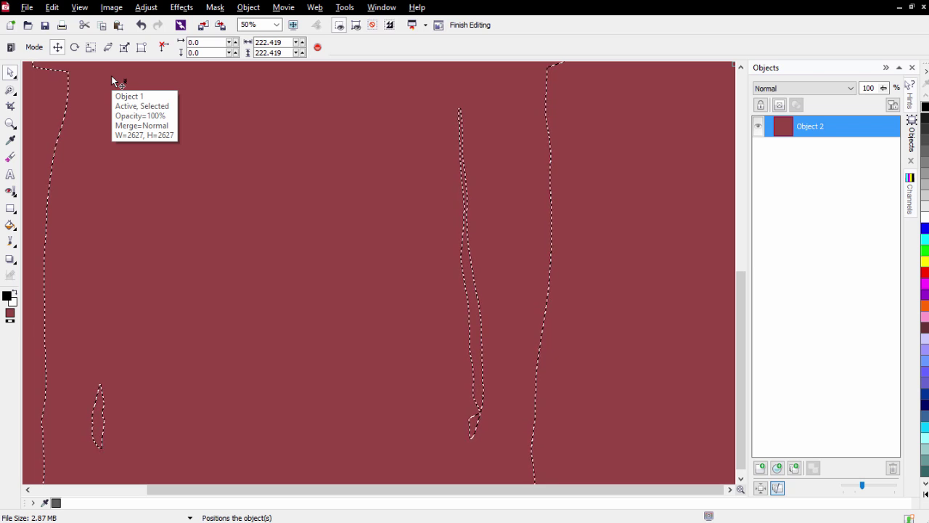
{"action": "key", "text": "ctrl+z"}
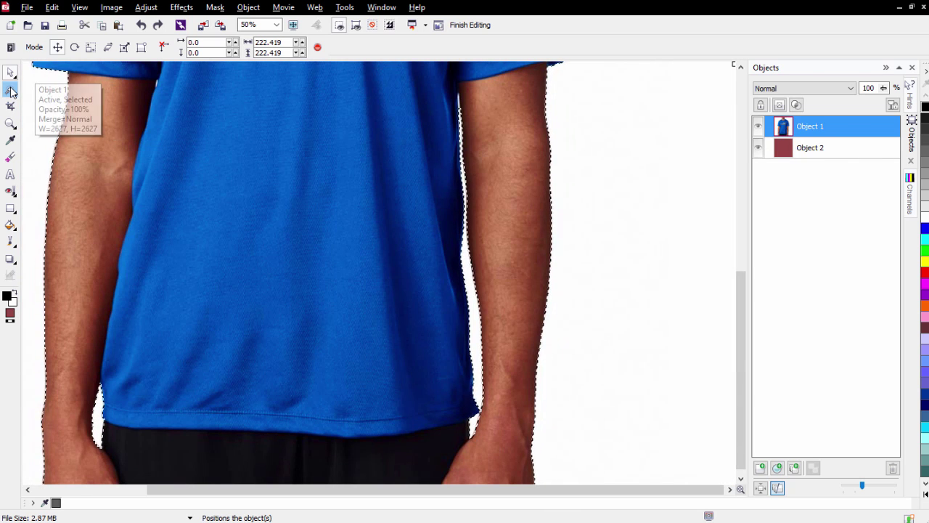
{"action": "left_click", "coordinate": [11, 89]}
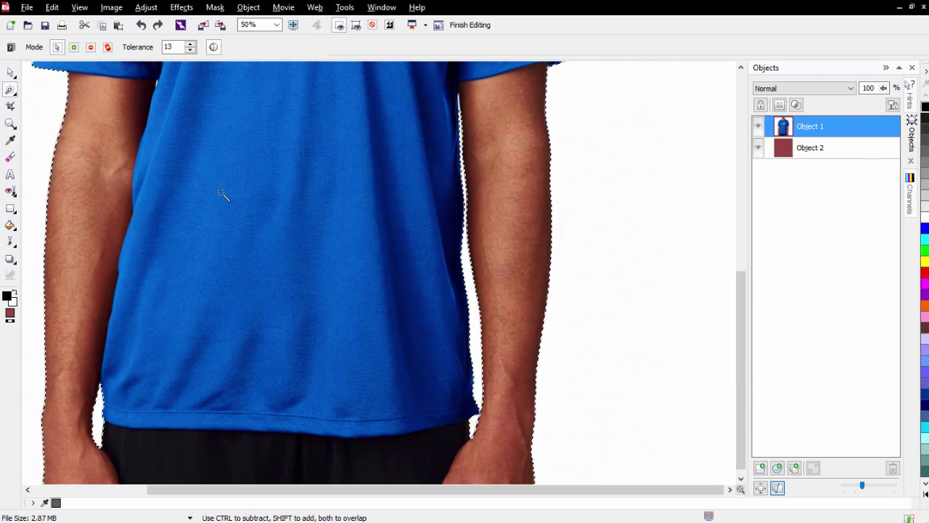
{"action": "key", "text": "Delete"}
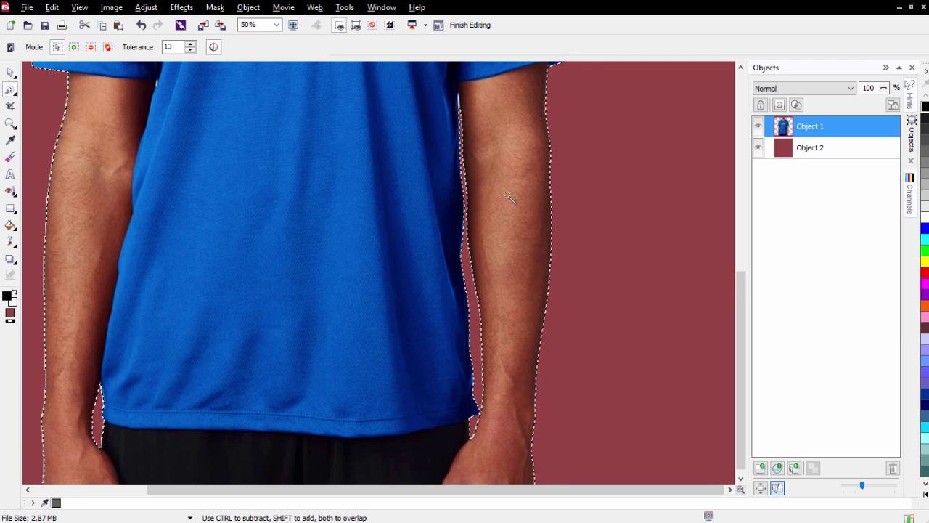
{"action": "key", "text": "ctrl+1"}
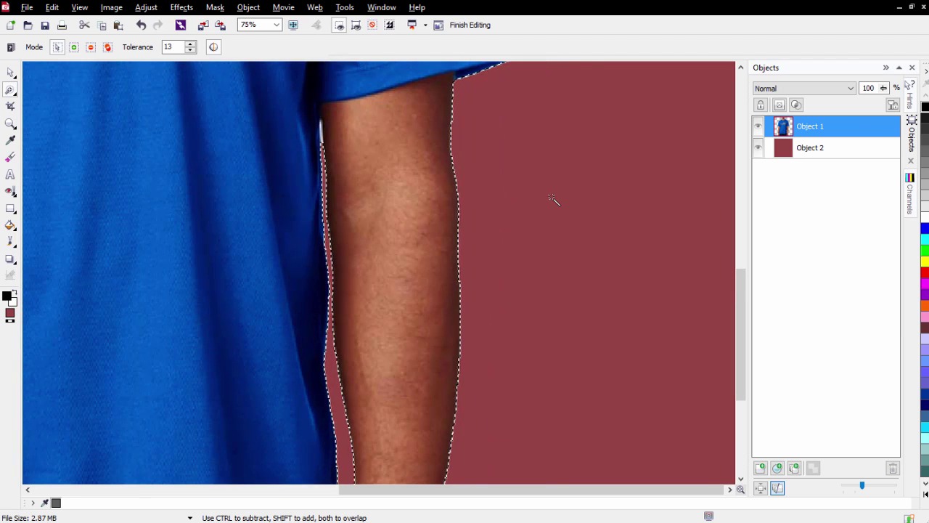
{"action": "scroll", "coordinate": [370, 217], "scroll_direction": "up", "scroll_amount": 3}
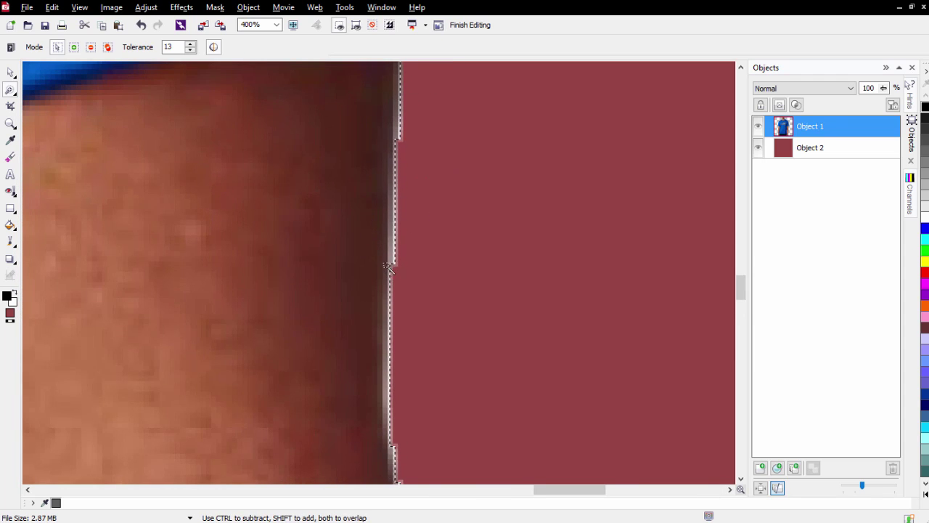
Step: Expand the background mask outline by a width of 4 pixels
{"action": "left_click", "coordinate": [217, 8]}
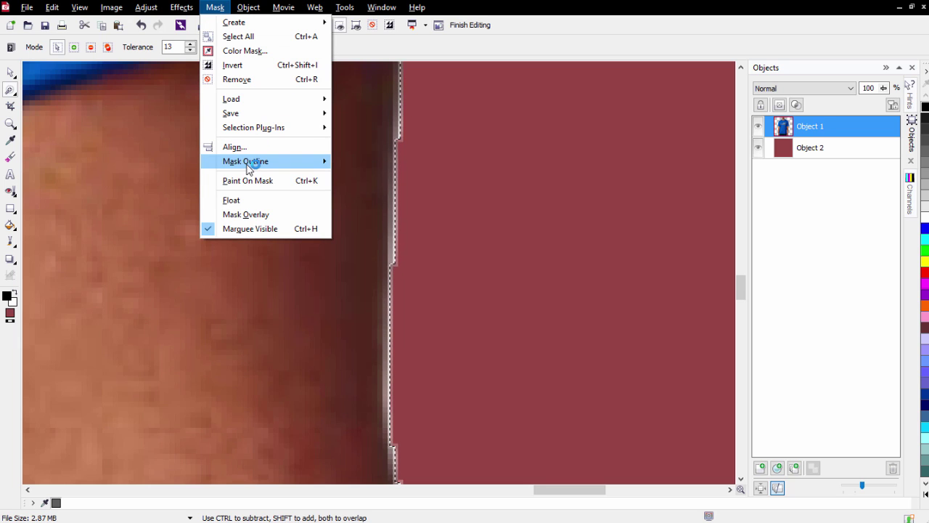
{"action": "mouse_move", "coordinate": [211, 164]}
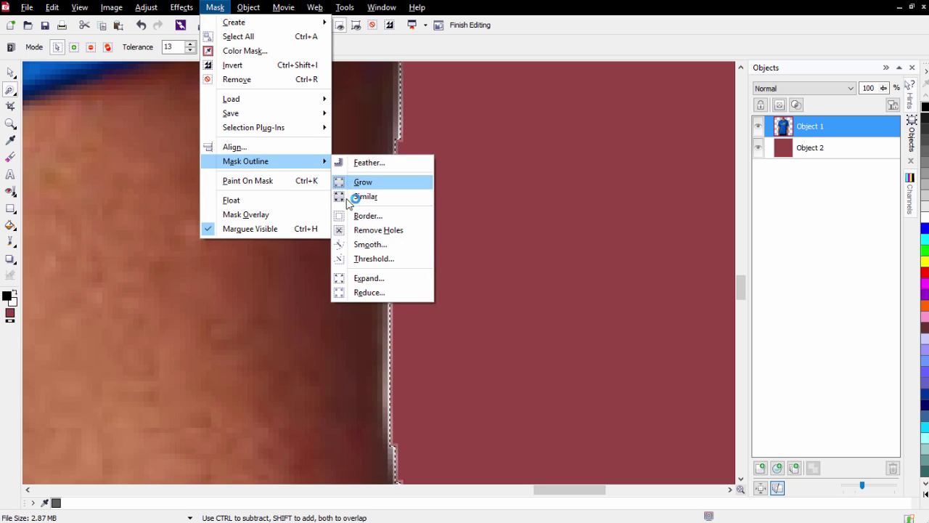
{"action": "left_click", "coordinate": [382, 278]}
{"action": "left_click", "coordinate": [535, 262]}
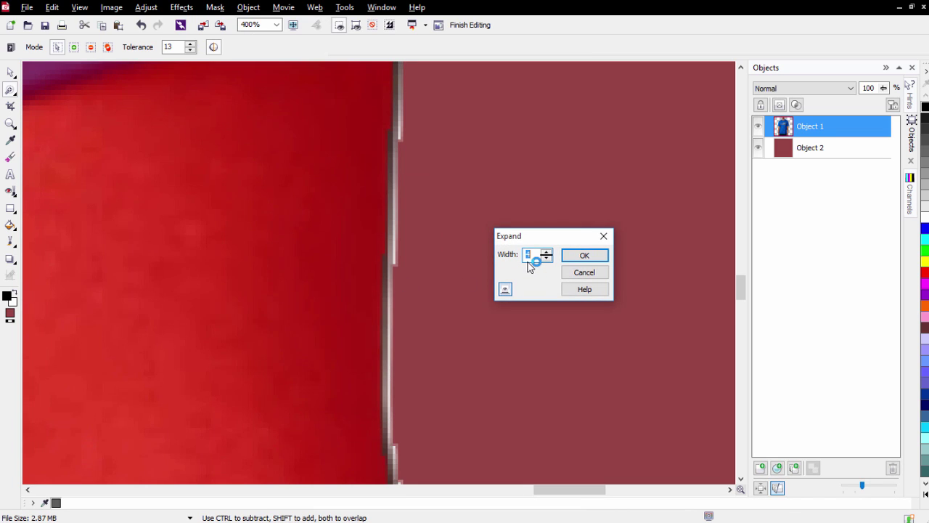
{"action": "left_click", "coordinate": [506, 291]}
{"action": "left_click", "coordinate": [506, 291]}
{"action": "left_click", "coordinate": [506, 291]}
{"action": "left_click", "coordinate": [506, 291]}
{"action": "left_click", "coordinate": [549, 259]}
{"action": "left_click", "coordinate": [546, 253]}
{"action": "left_click", "coordinate": [594, 258]}
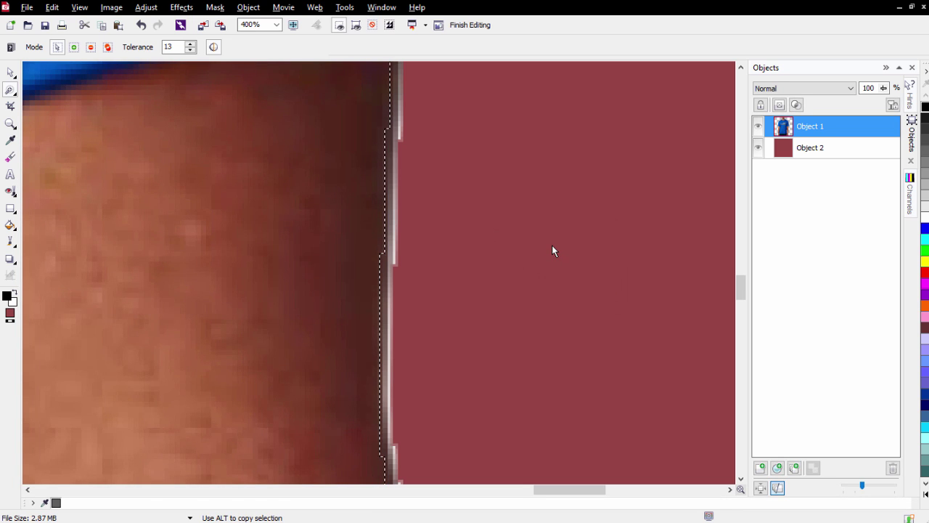
Step: Mask the white sliver beside the arm, expand it by 4 pixels, then remove the mask
{"action": "scroll", "coordinate": [293, 280], "scroll_direction": "down", "scroll_amount": 1}
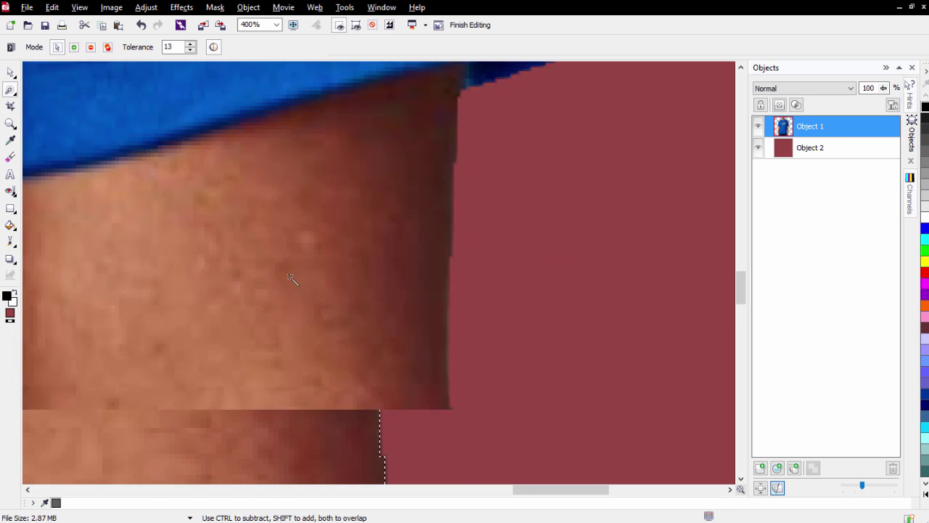
{"action": "scroll", "coordinate": [141, 316], "scroll_direction": "up", "scroll_amount": 1}
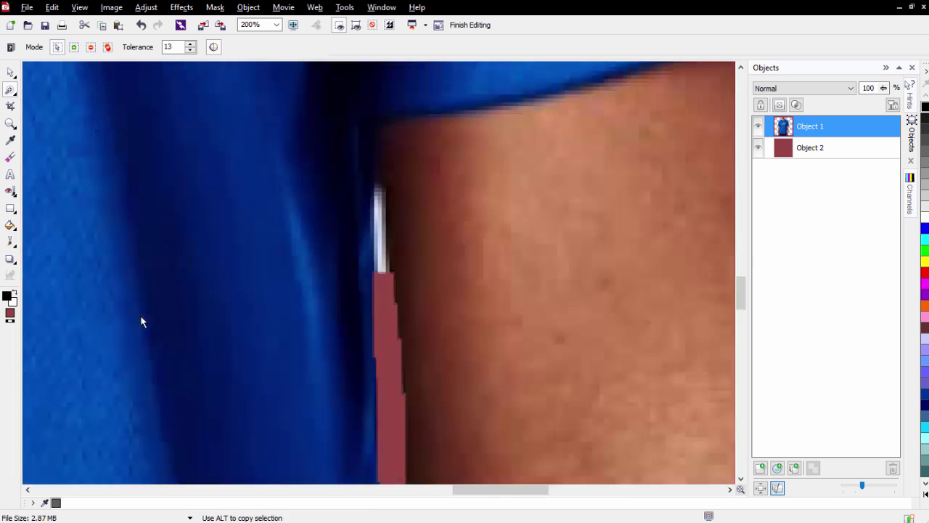
{"action": "left_click", "coordinate": [381, 257]}
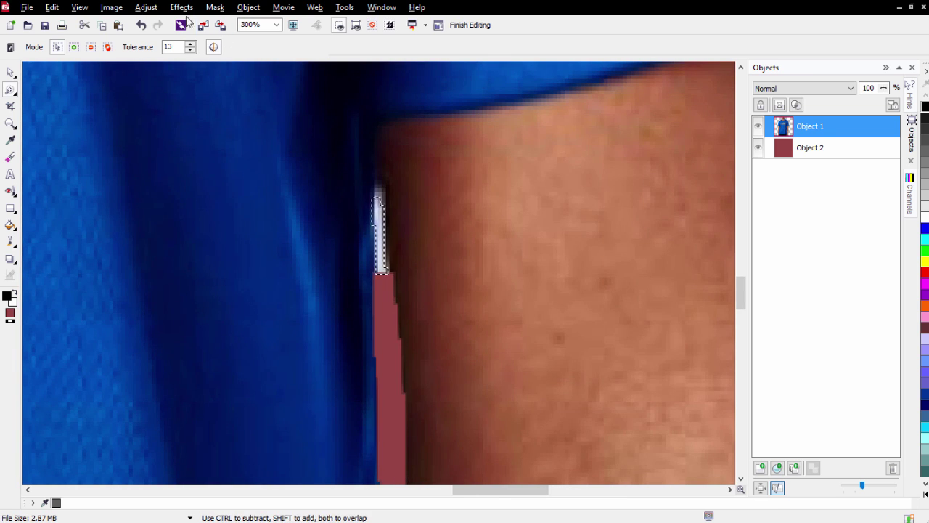
{"action": "left_click", "coordinate": [224, 7]}
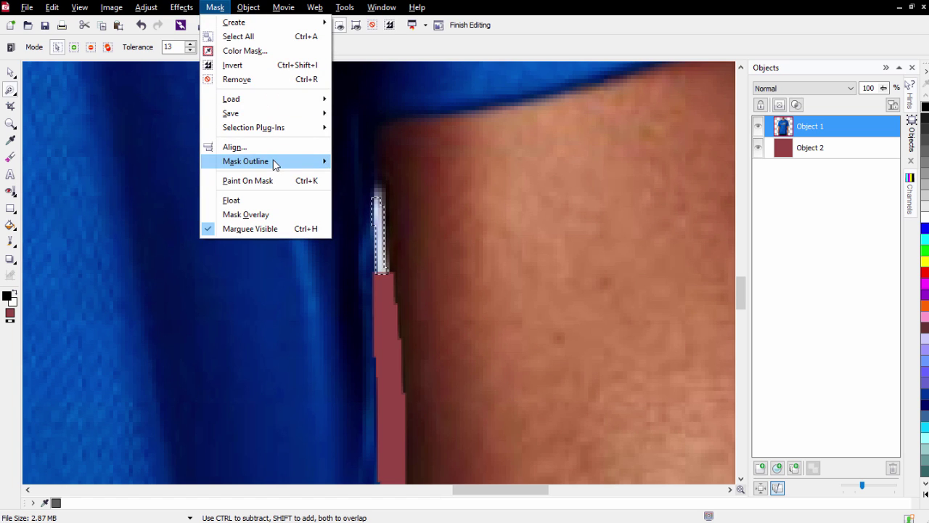
{"action": "mouse_move", "coordinate": [275, 162]}
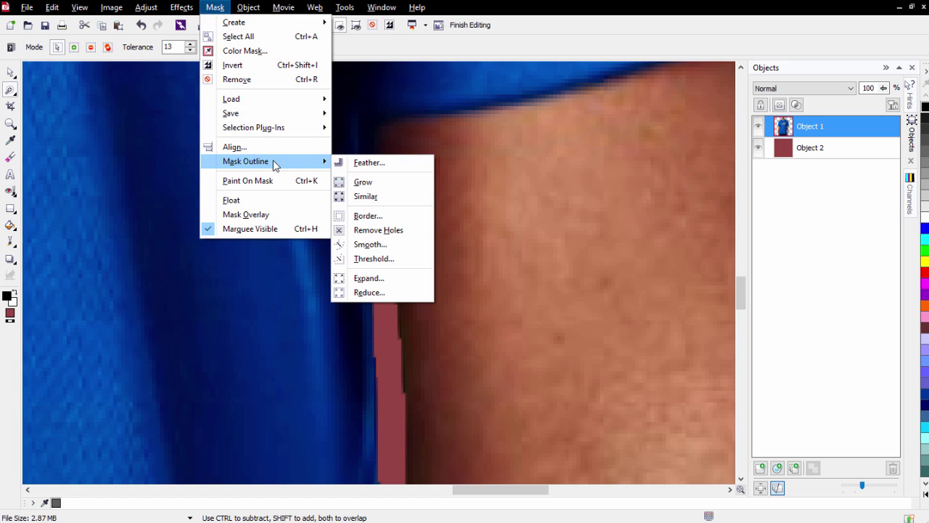
{"action": "left_click", "coordinate": [372, 284]}
{"action": "left_click", "coordinate": [541, 255]}
{"action": "key", "text": "Return"}
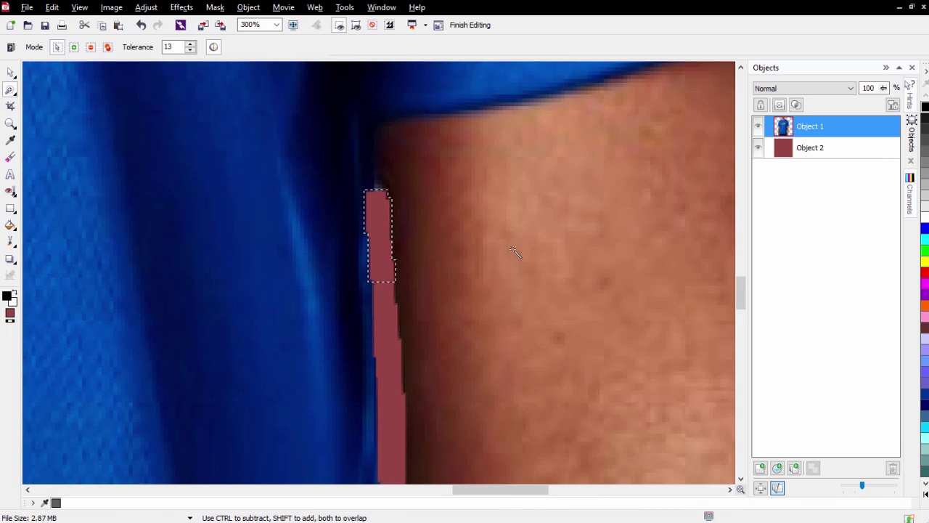
{"action": "left_click", "coordinate": [216, 8]}
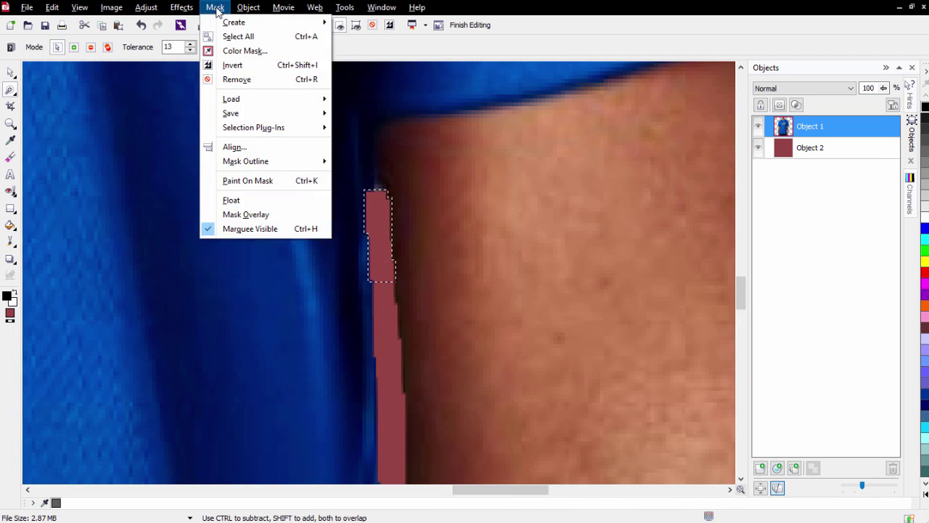
{"action": "left_click", "coordinate": [238, 79]}
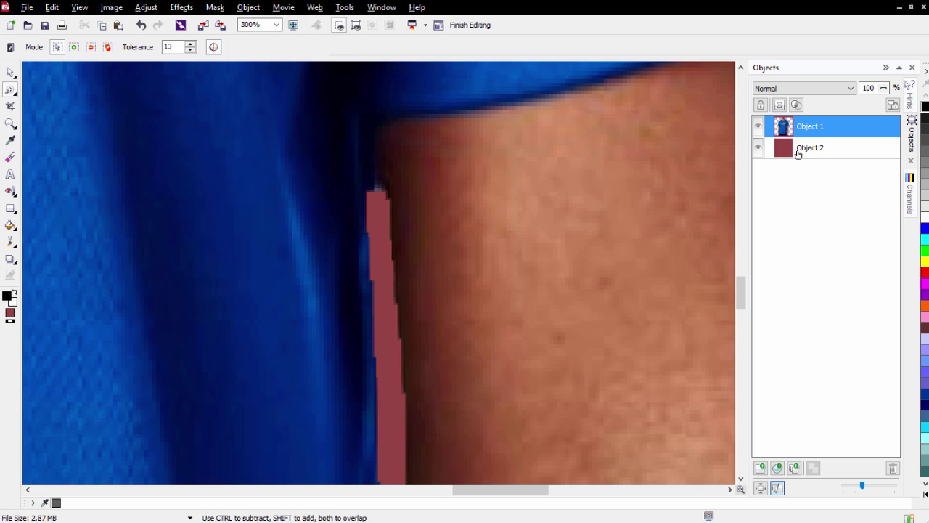
Step: Delete the red Object 2 layer and save the image
{"action": "left_click", "coordinate": [821, 155]}
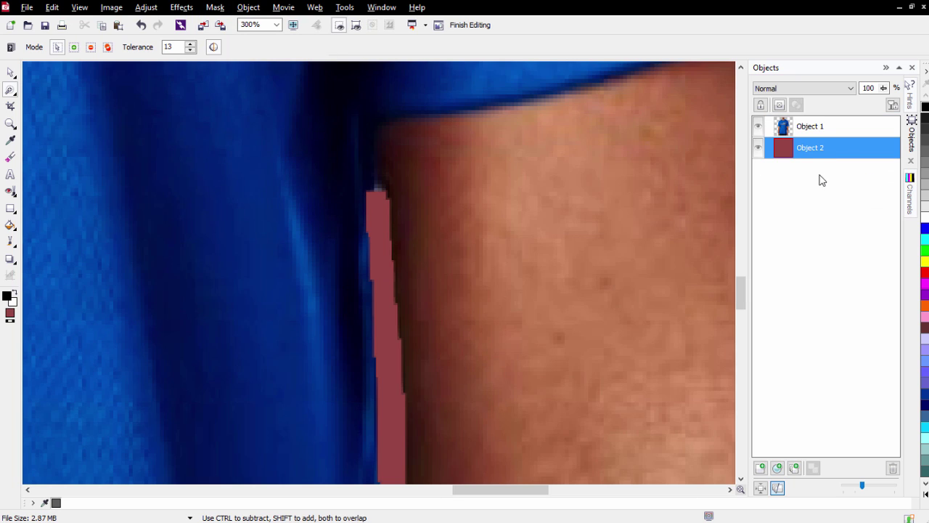
{"action": "left_click", "coordinate": [893, 469]}
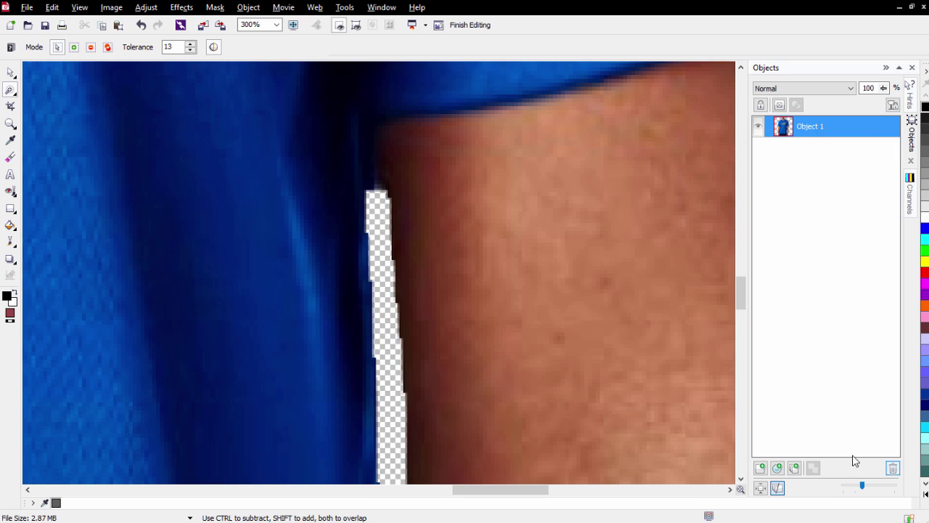
{"action": "left_click", "coordinate": [45, 26]}
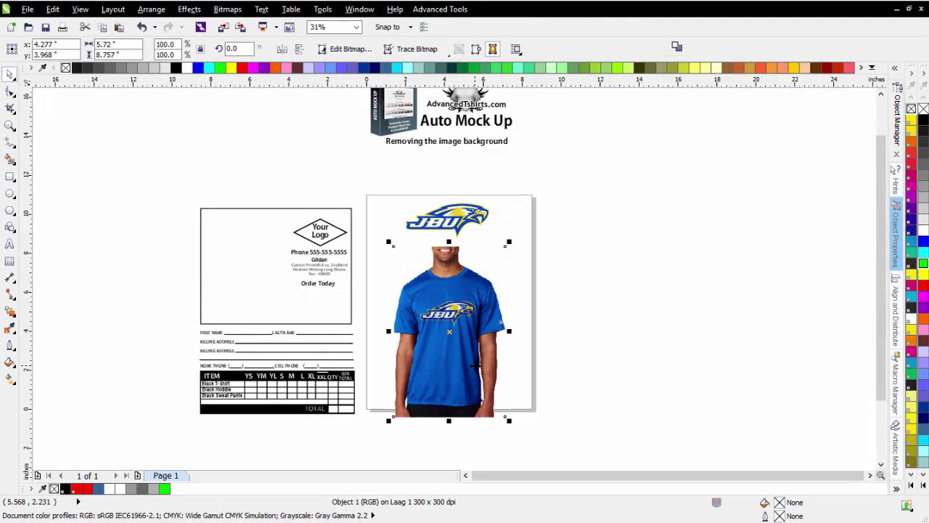
Step: Move the shirt cut-out left of the order form and fill its top box light blue (C:60 M:40 Y:0 K:0)
{"action": "left_click_drag", "start_coordinate": [451, 305], "coordinate": [276, 315]}
{"action": "left_click_drag", "start_coordinate": [135, 287], "coordinate": [135, 288]}
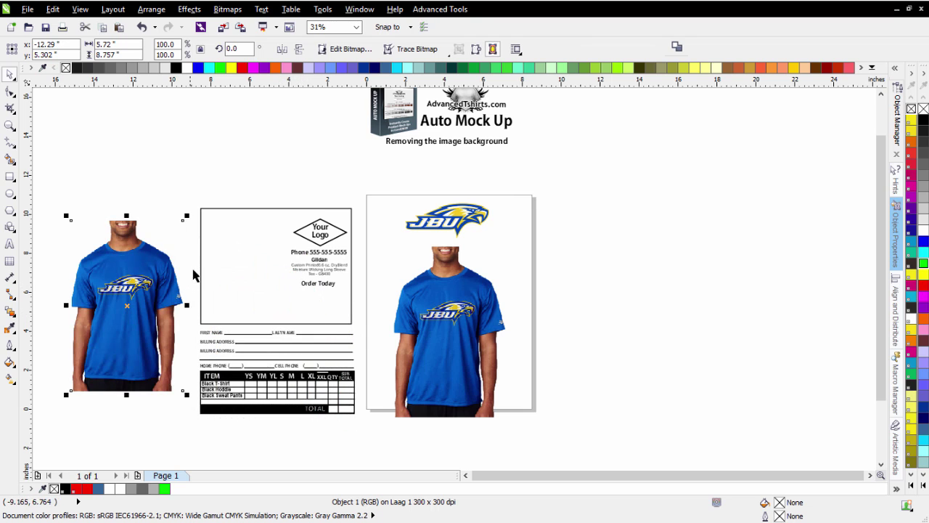
{"action": "left_click", "coordinate": [231, 289]}
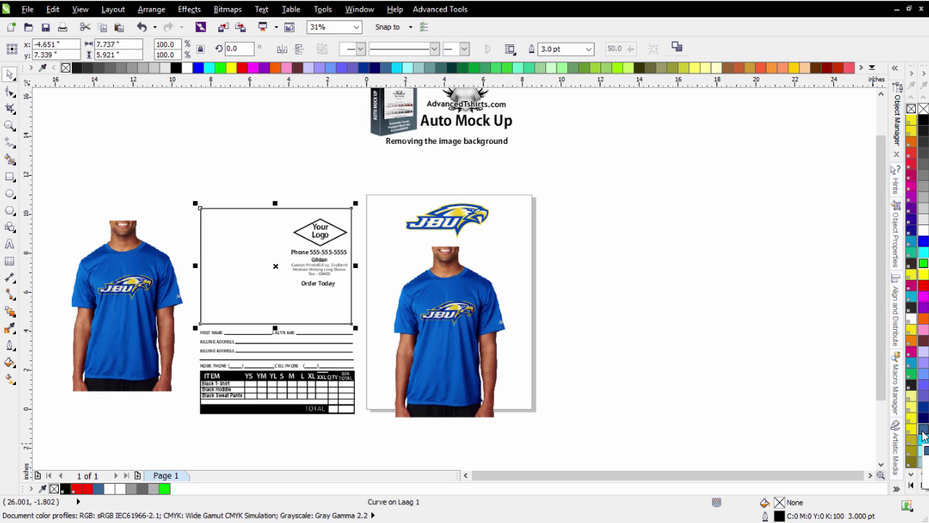
{"action": "left_click", "coordinate": [923, 375]}
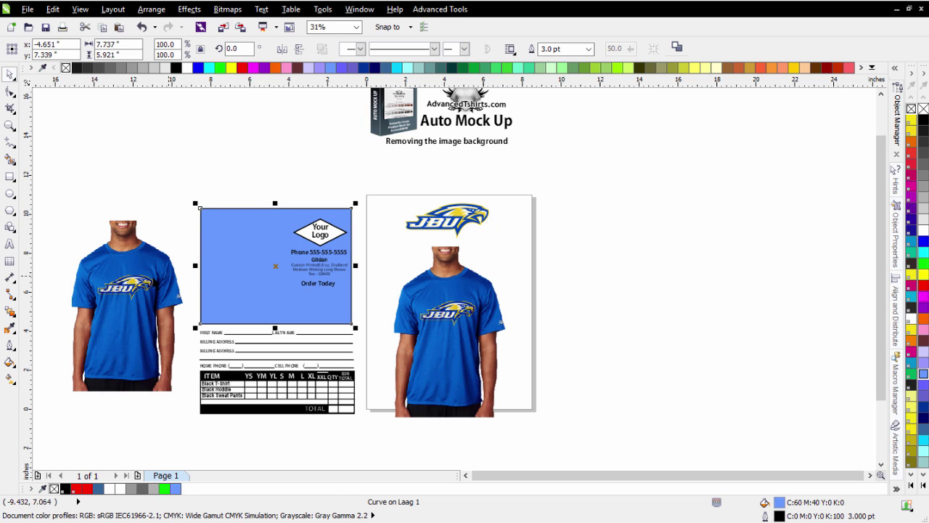
Step: Right-drag the shirt photo onto the blue top box
{"action": "left_click", "coordinate": [127, 289]}
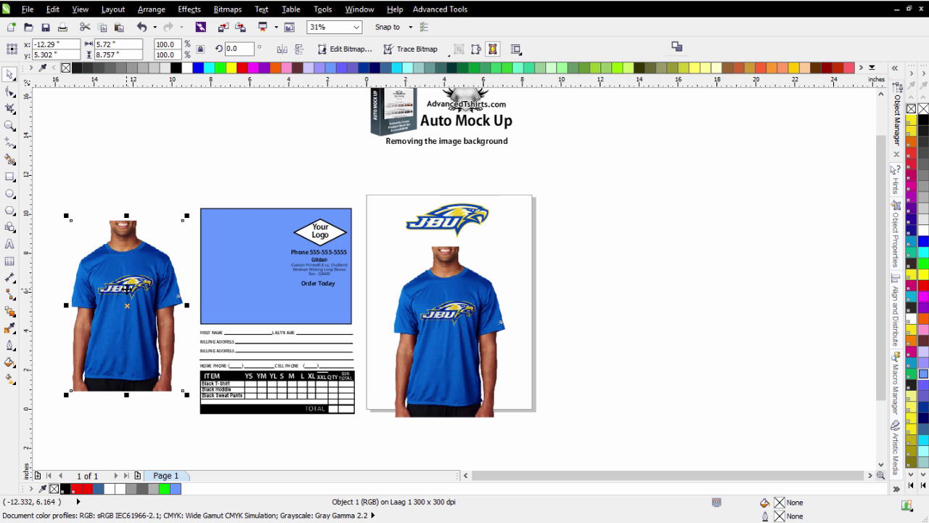
{"action": "left_click_drag", "start_coordinate": [128, 289], "coordinate": [241, 263]}
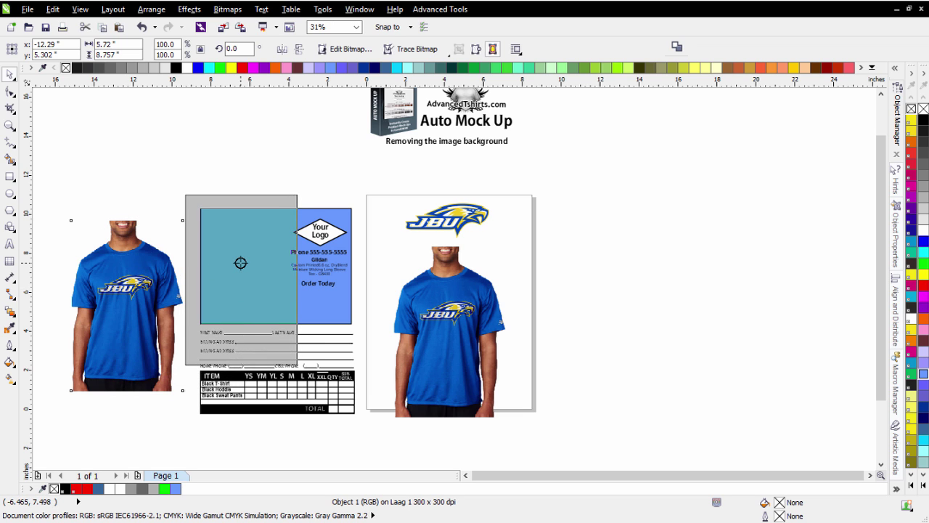
{"action": "right_click", "coordinate": [241, 263]}
Step: PowerClip the shirt photo inside the blue box and start shrinking the clipped contents
{"action": "left_click", "coordinate": [274, 307]}
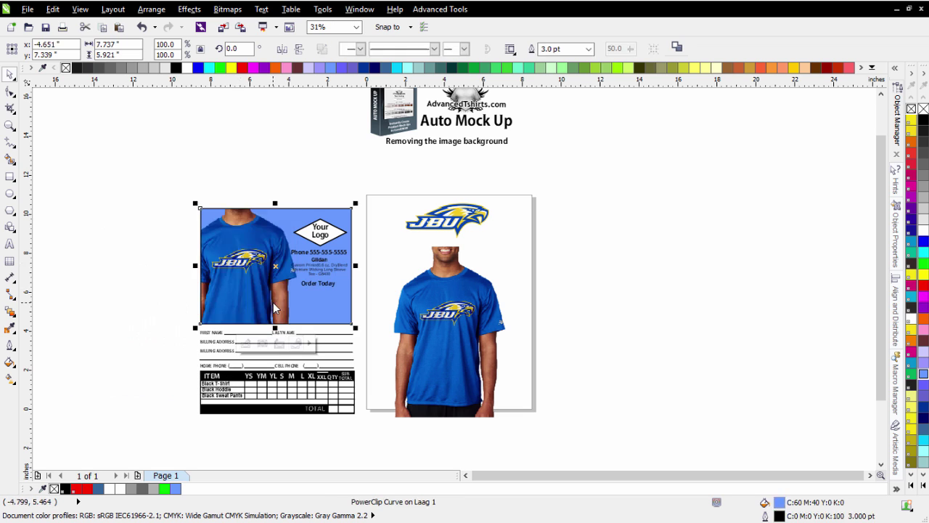
{"action": "scroll", "coordinate": [267, 291], "scroll_direction": "up", "scroll_amount": 1}
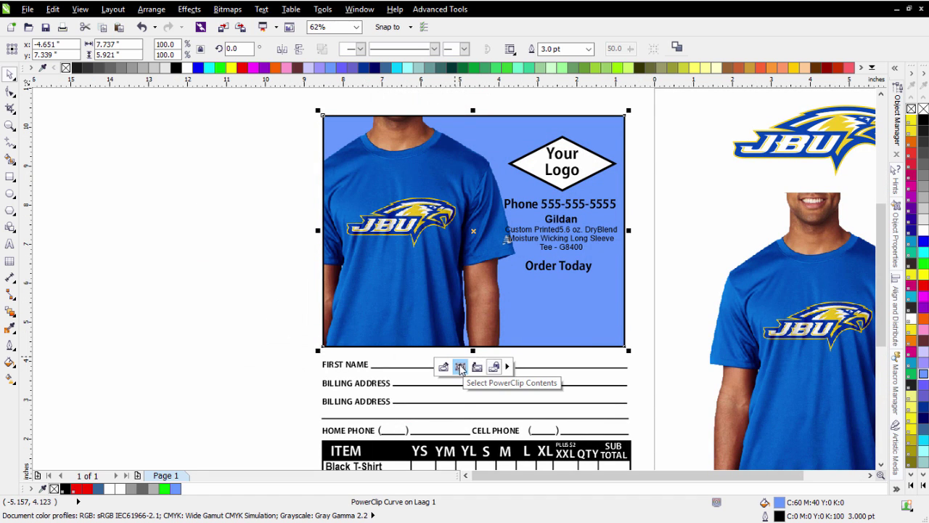
{"action": "left_click", "coordinate": [460, 367]}
{"action": "left_click_drag", "start_coordinate": [292, 430], "coordinate": [339, 357]}
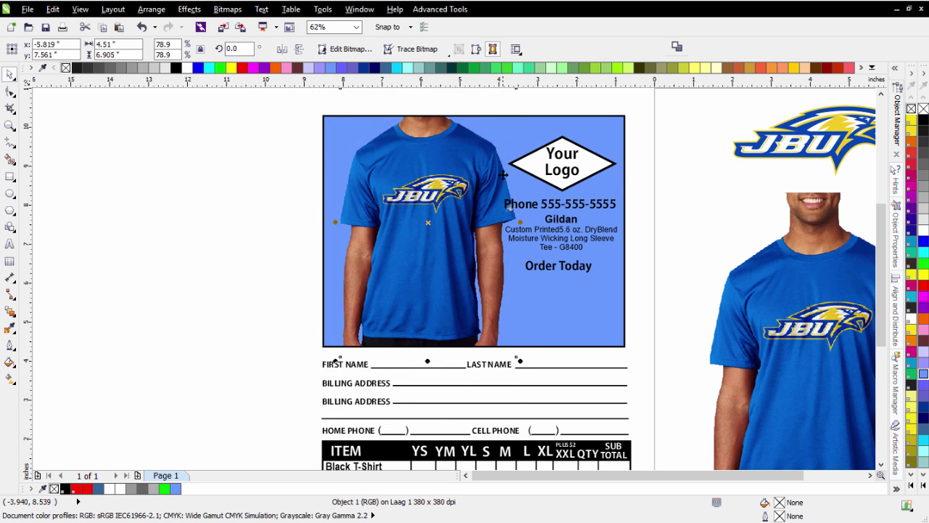
{"action": "scroll", "coordinate": [459, 172], "scroll_direction": "down", "scroll_amount": 2}
{"action": "scroll", "coordinate": [459, 174], "scroll_direction": "up", "scroll_amount": 2}
Step: Scale the clipped photo to 72.4% and shift it left, then finish editing the contents
{"action": "left_click_drag", "start_coordinate": [520, 210], "coordinate": [505, 231]}
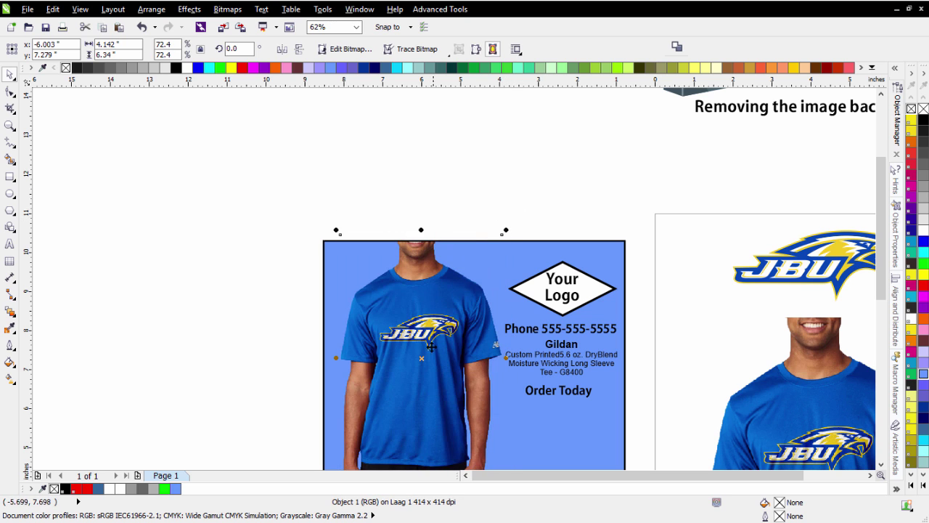
{"action": "left_click_drag", "start_coordinate": [421, 356], "coordinate": [405, 356]}
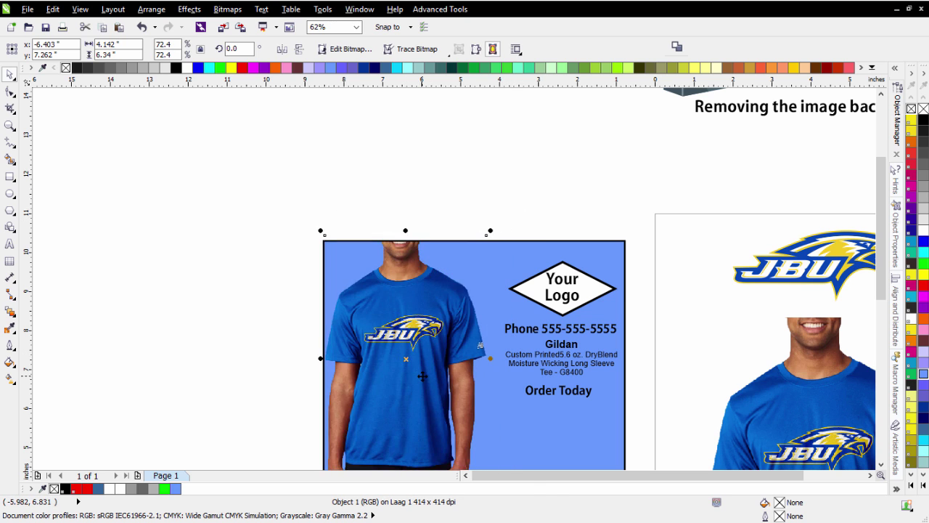
{"action": "scroll", "coordinate": [422, 376], "scroll_direction": "down", "scroll_amount": 2}
{"action": "scroll", "coordinate": [465, 319], "scroll_direction": "up", "scroll_amount": 2}
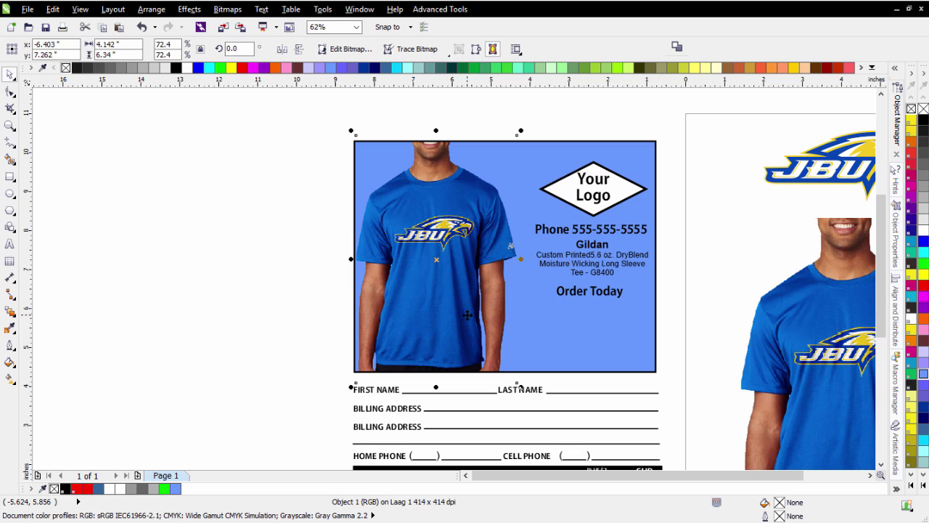
{"action": "left_click", "coordinate": [578, 333], "text": "ctrl"}
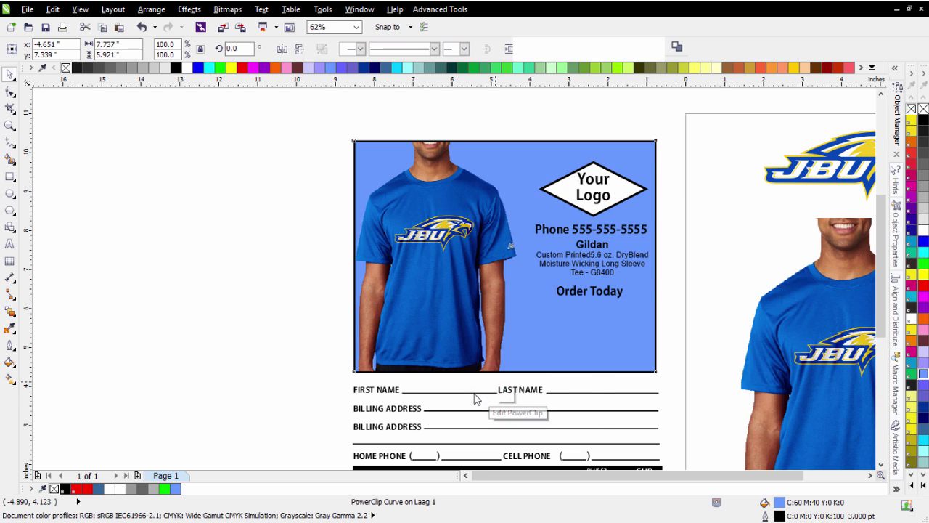
{"action": "left_click", "coordinate": [475, 393]}
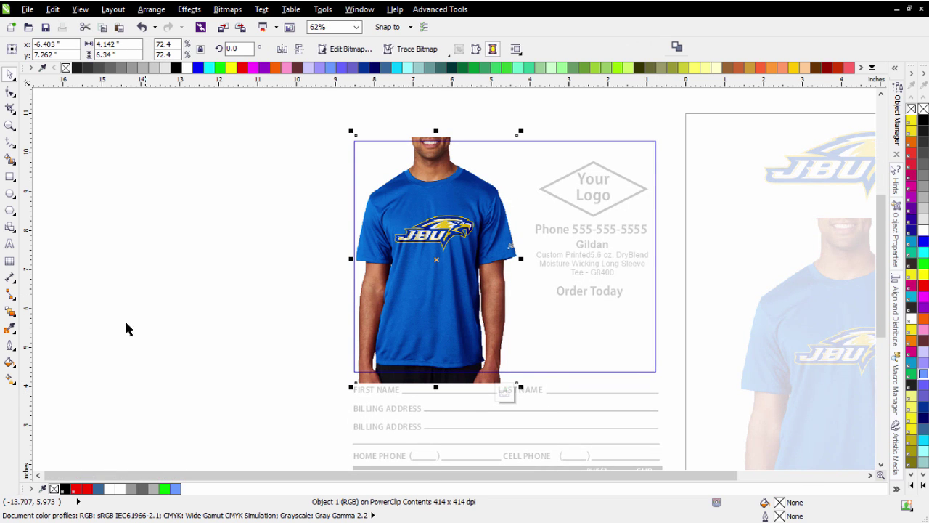
Step: Add a soft black drop shadow (opacity 50, feather 7) to the clipped shirt photo
{"action": "left_click", "coordinate": [11, 312]}
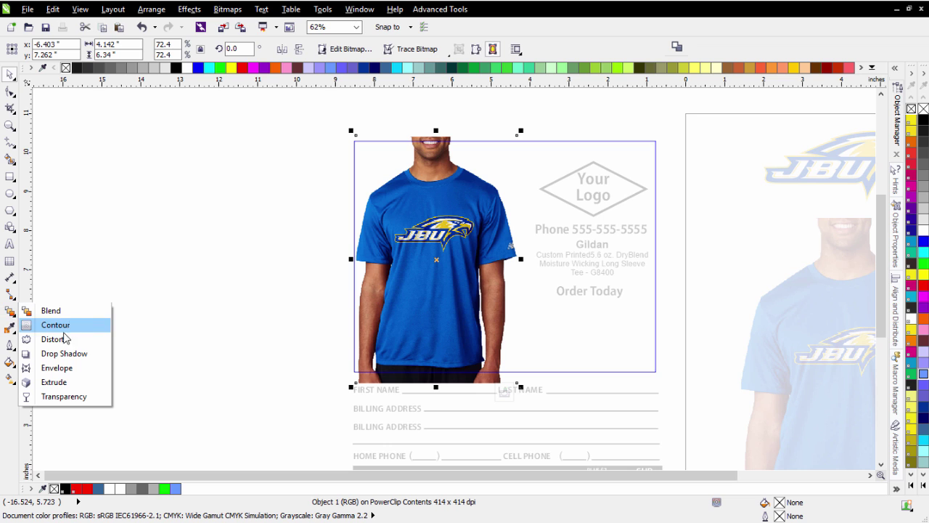
{"action": "left_click", "coordinate": [69, 353]}
{"action": "left_click_drag", "start_coordinate": [444, 262], "coordinate": [442, 260]}
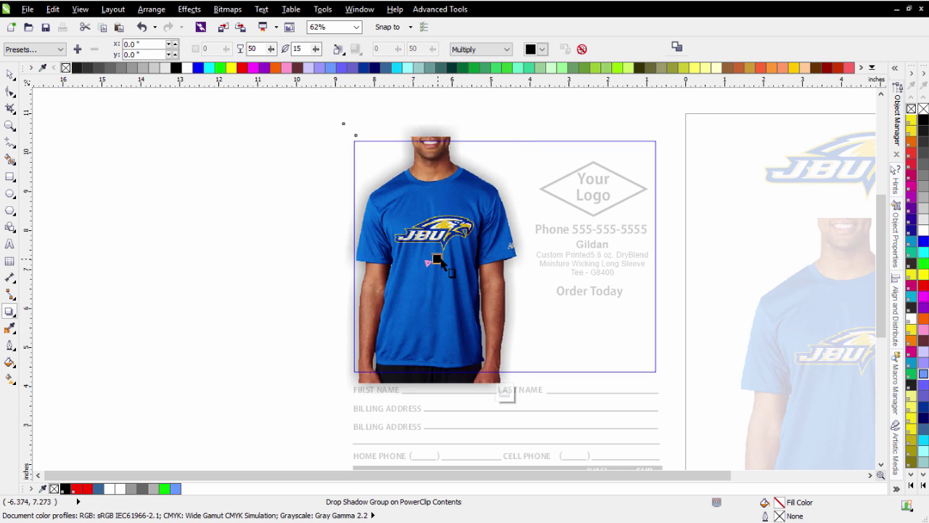
{"action": "left_click_drag", "start_coordinate": [317, 48], "coordinate": [310, 65]}
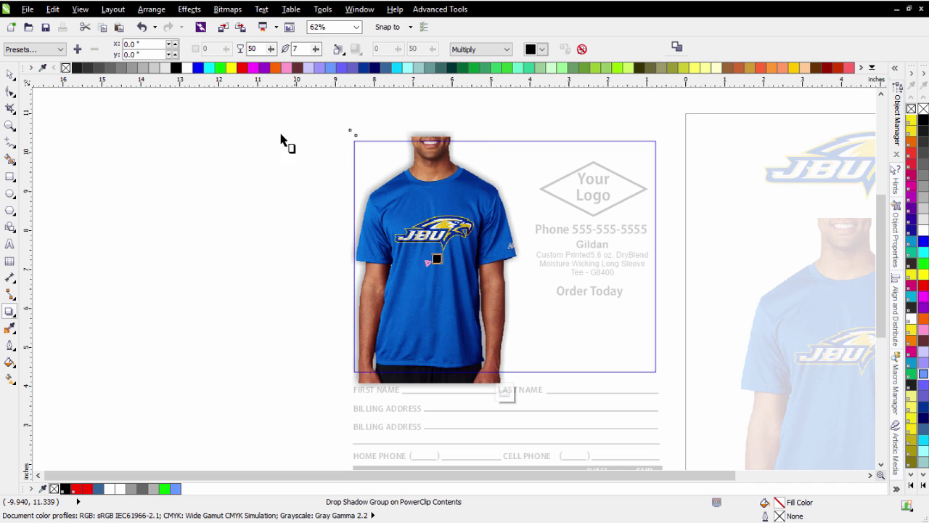
{"action": "left_click", "coordinate": [11, 76]}
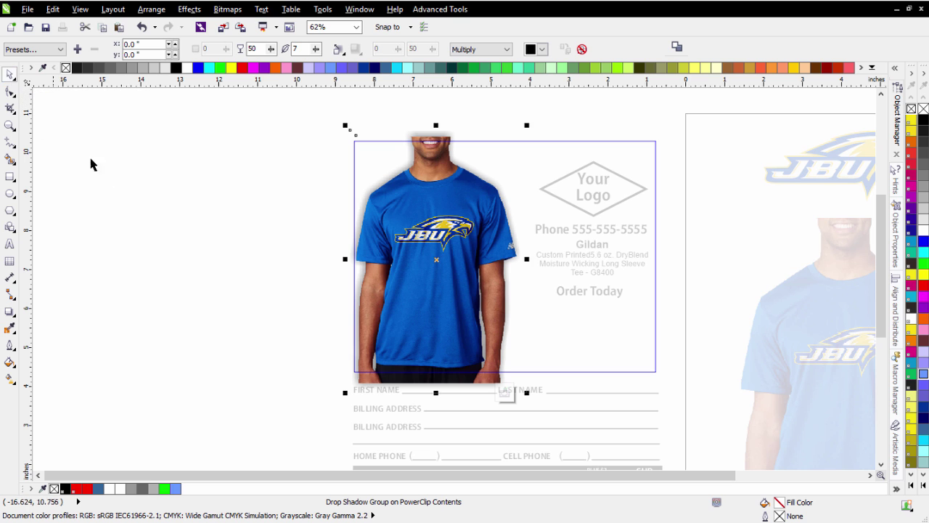
{"action": "left_click", "coordinate": [505, 393]}
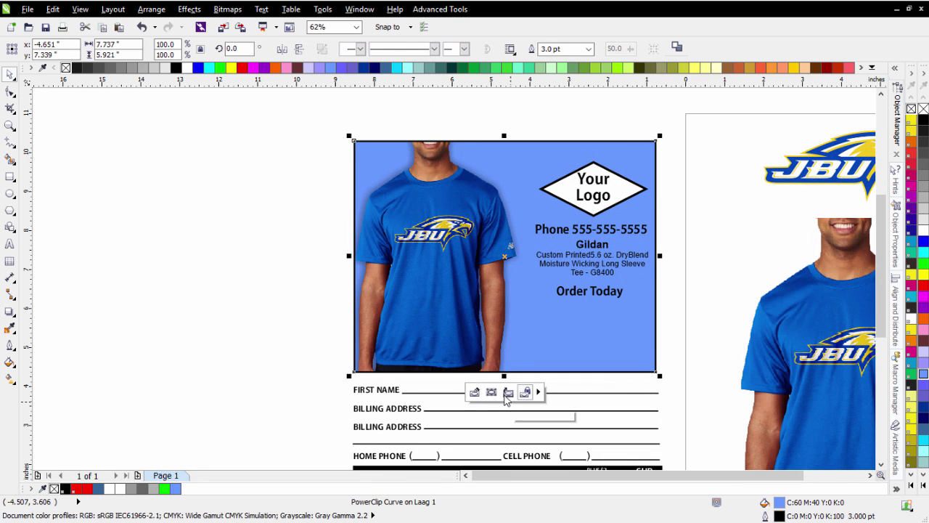
{"action": "left_click", "coordinate": [239, 201]}
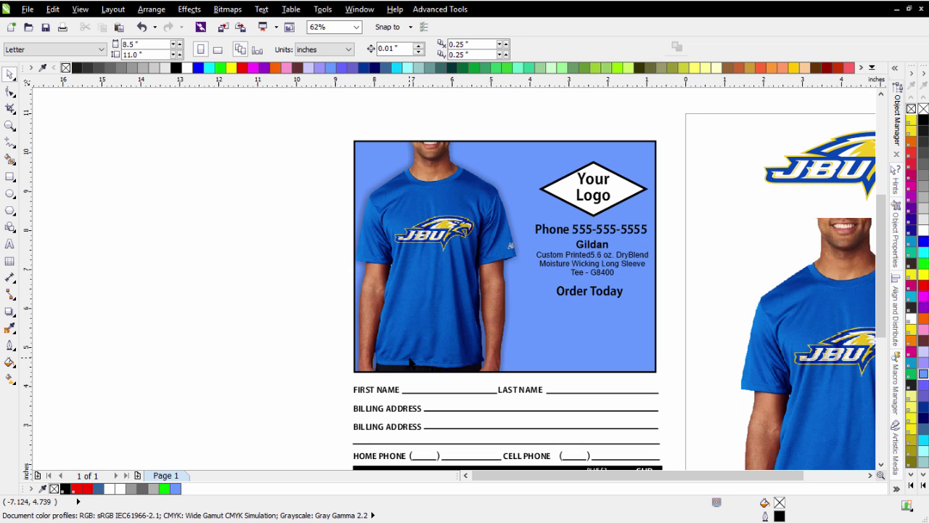
{"action": "scroll", "coordinate": [506, 263], "scroll_direction": "down", "scroll_amount": 2}
{"action": "scroll", "coordinate": [453, 274], "scroll_direction": "up", "scroll_amount": 2}
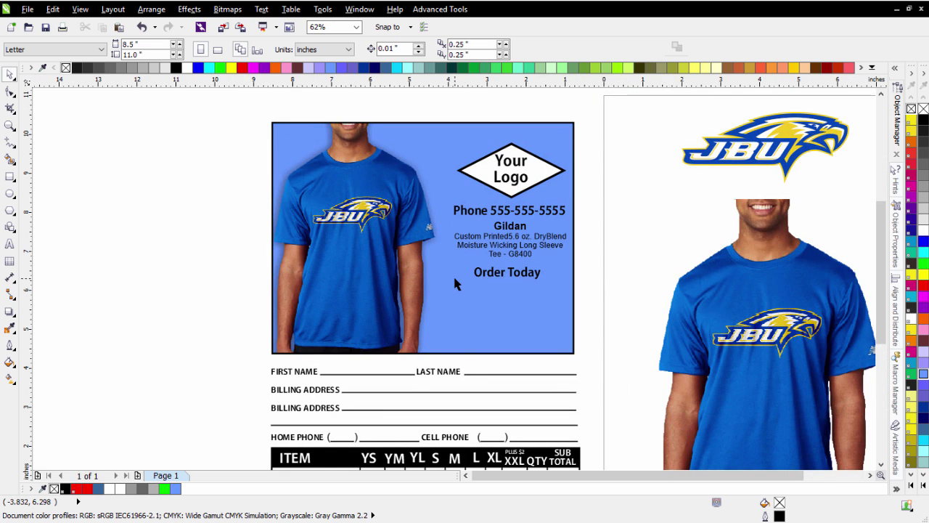